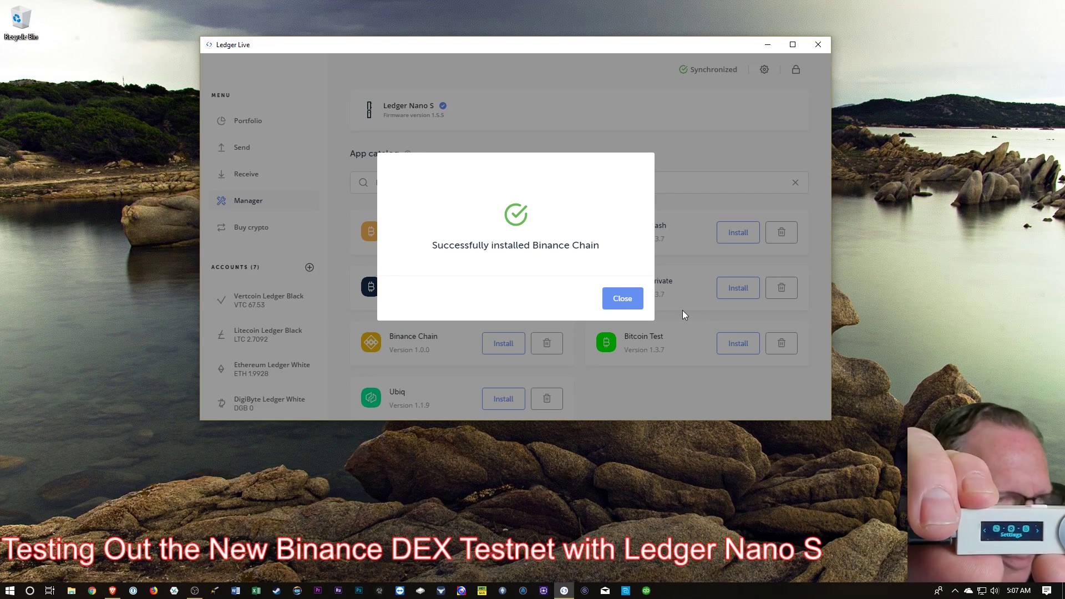
Step: Dismiss the Binance Chain installation confirmation, then minimize Ledger Live and switch to the Brave browser
left_click(683, 315)
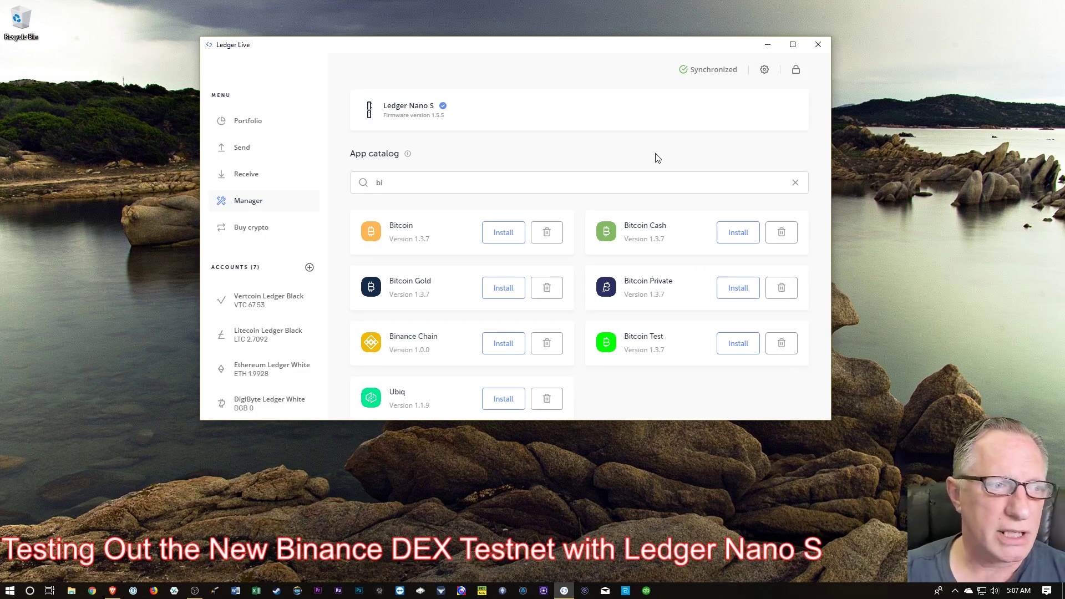
left_click(769, 45)
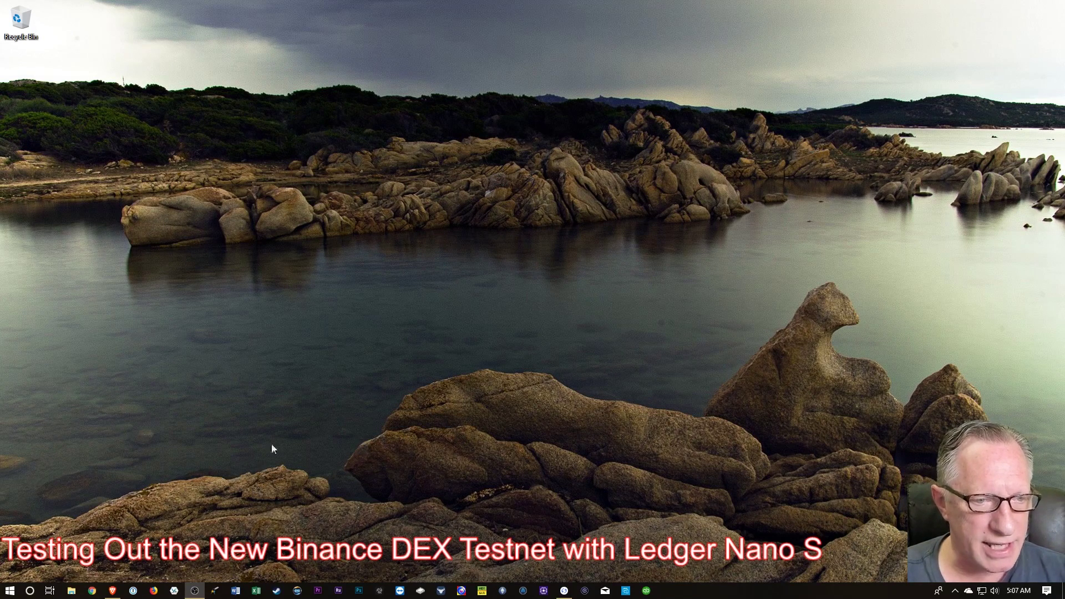
left_click(113, 592)
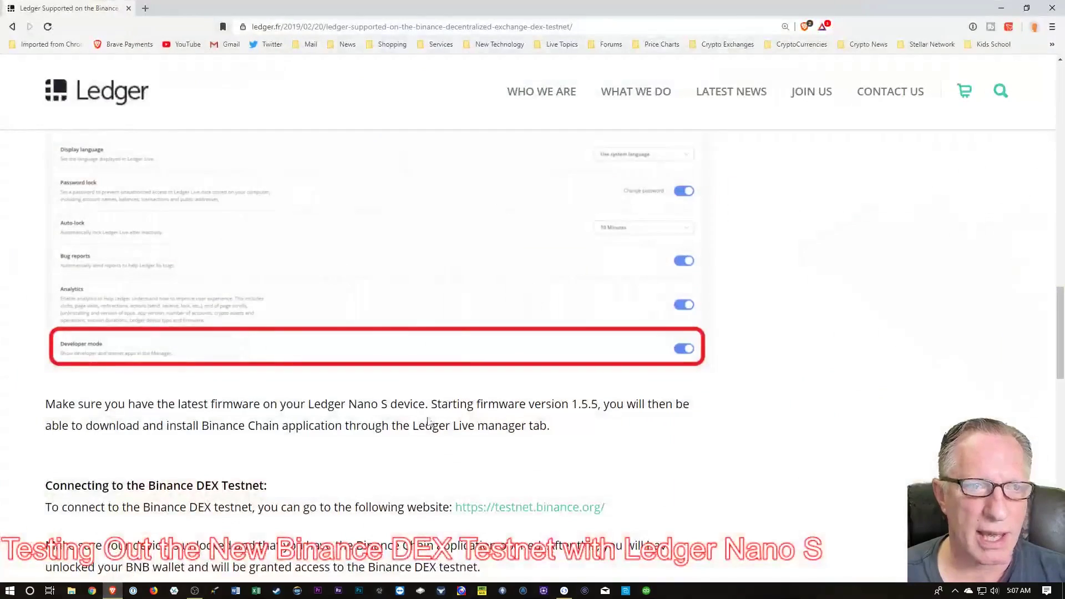
Step: Open the testnet.binance.org link from the Ledger article's Connecting to the Binance DEX Testnet section in a new tab and show it
scroll(569, 377, "down", 3)
scroll(570, 377, "down", 2)
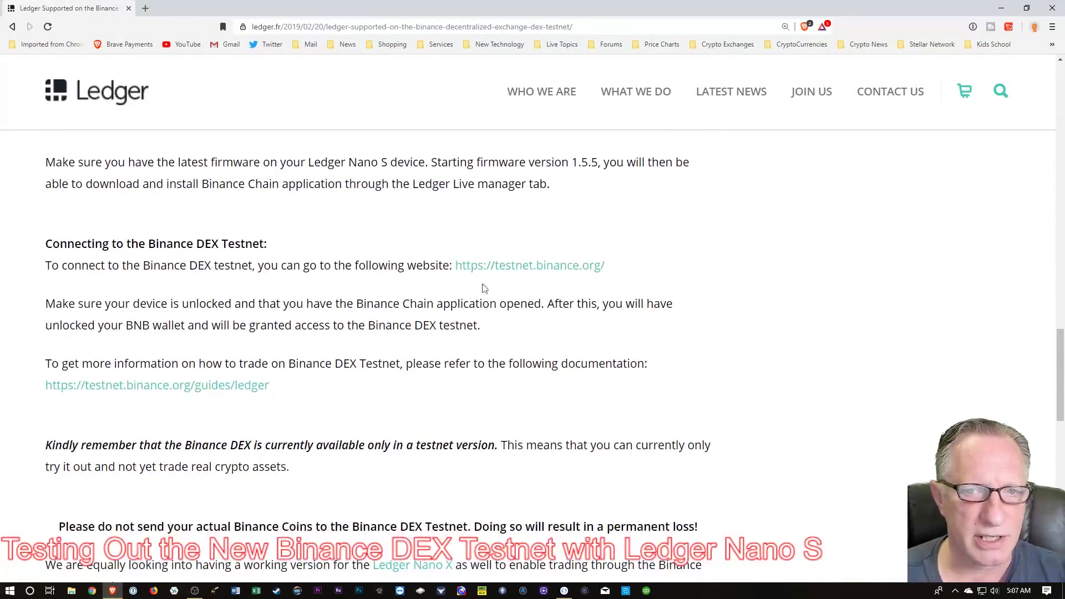
right_click(522, 267)
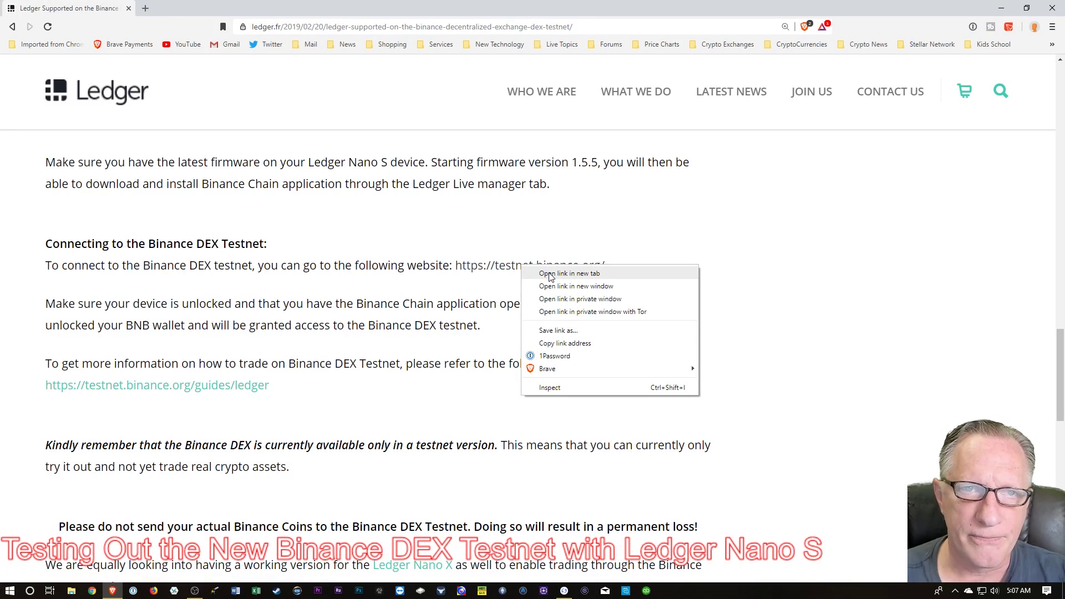
left_click(549, 274)
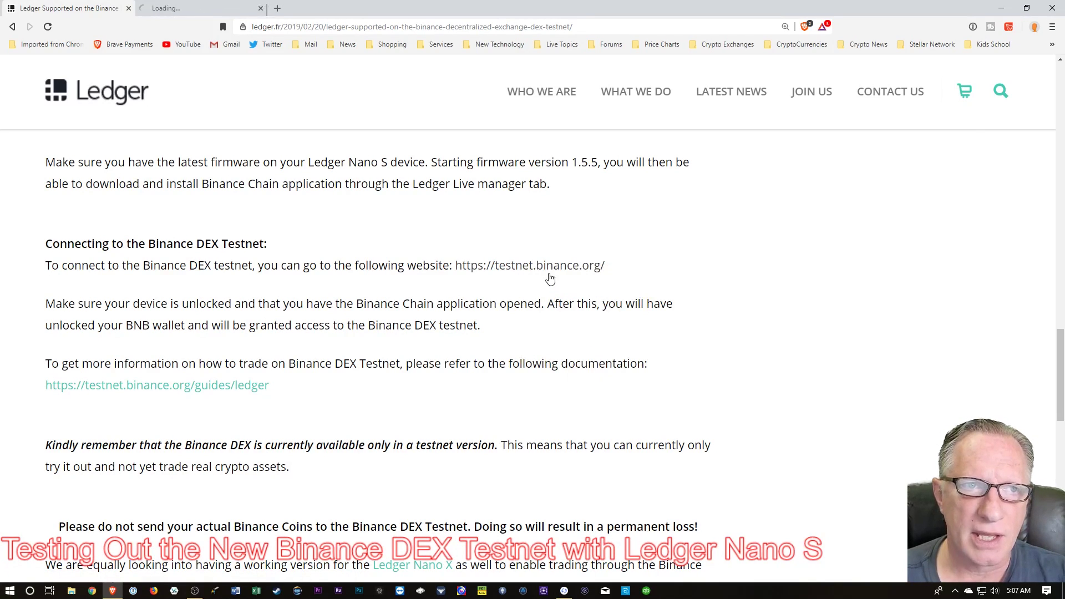
left_click(192, 8)
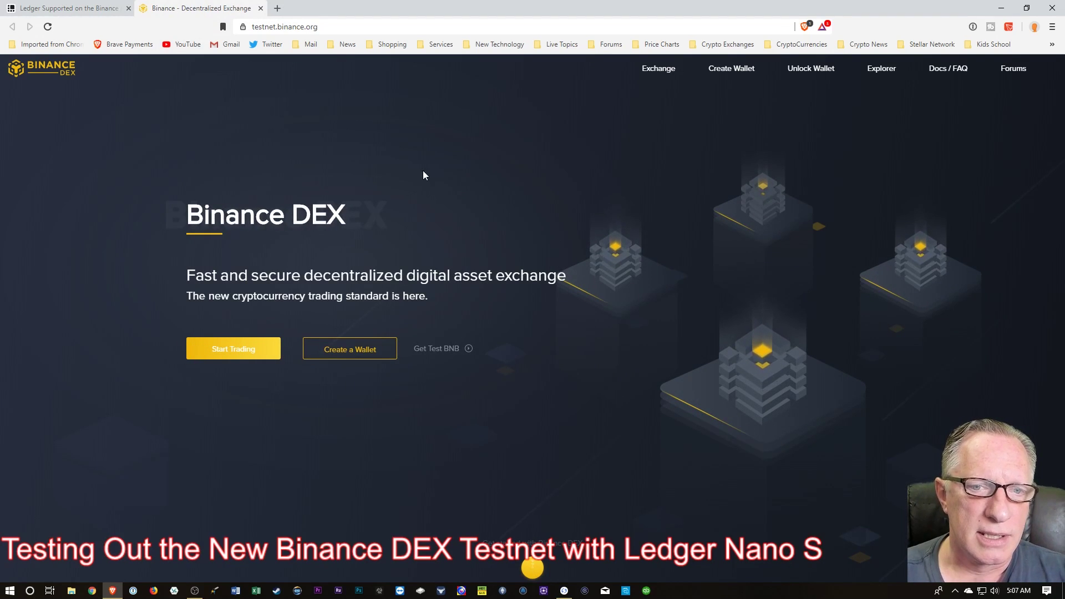
Step: Request test BNB and log in to Binance with the saved e-mail and account password, completing the slider verification
left_click(442, 351)
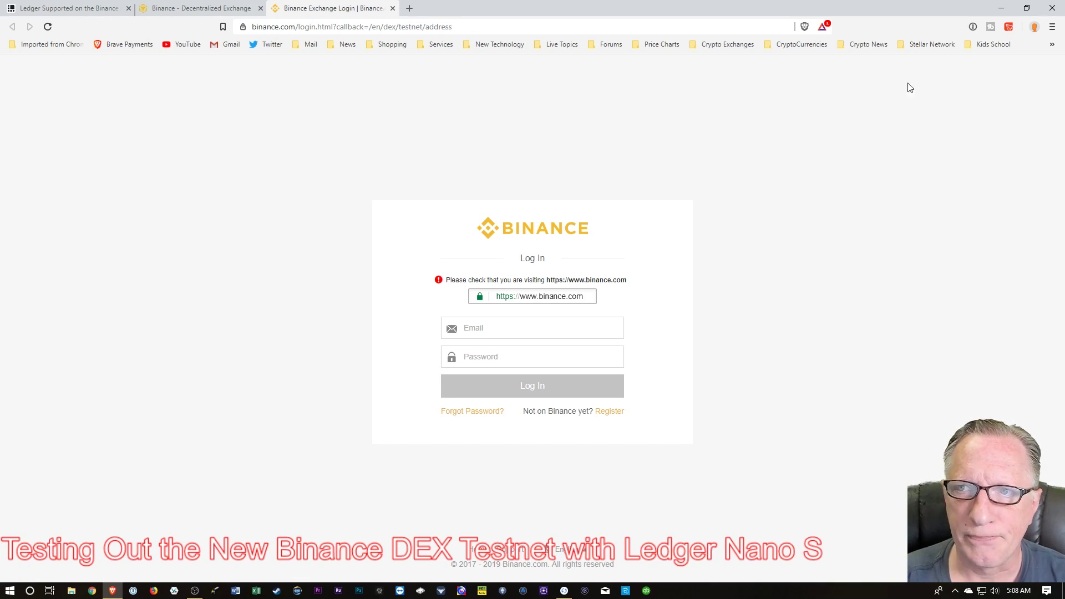
left_click(973, 26)
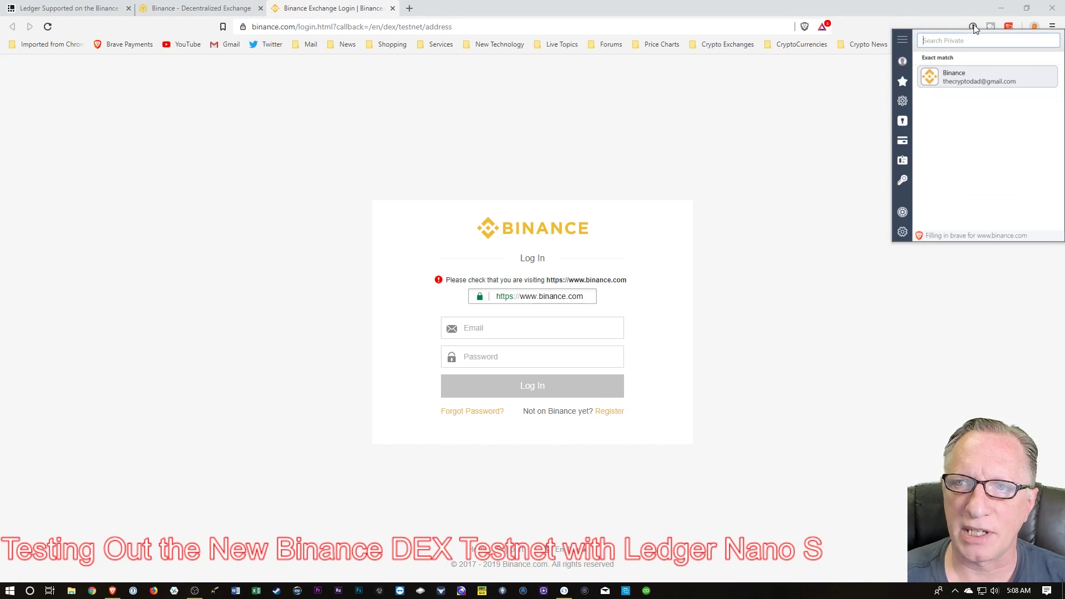
left_click(951, 75)
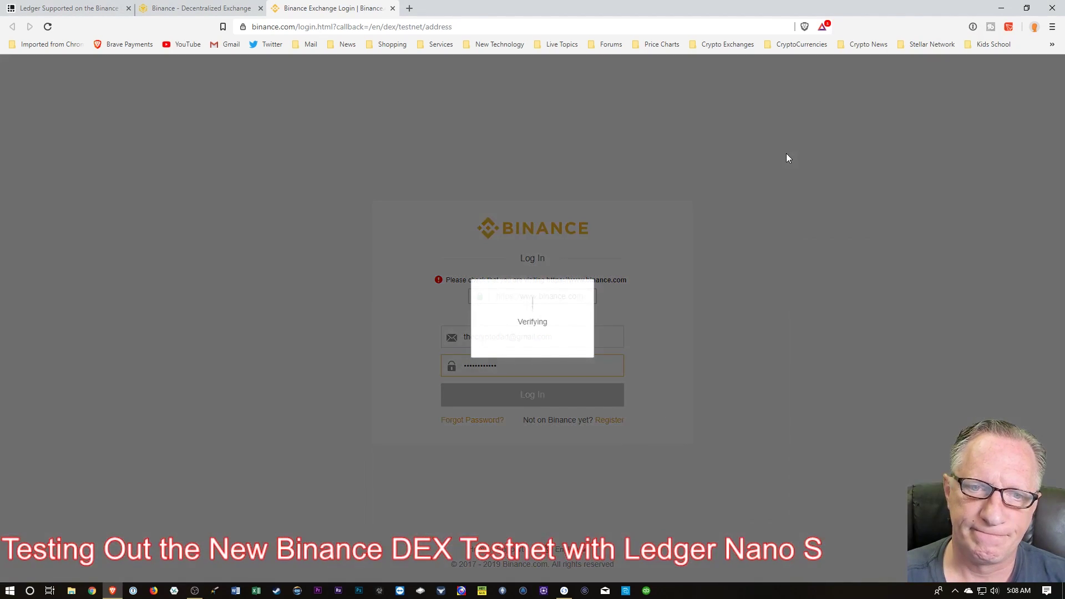
left_click_drag(472, 354, 551, 353)
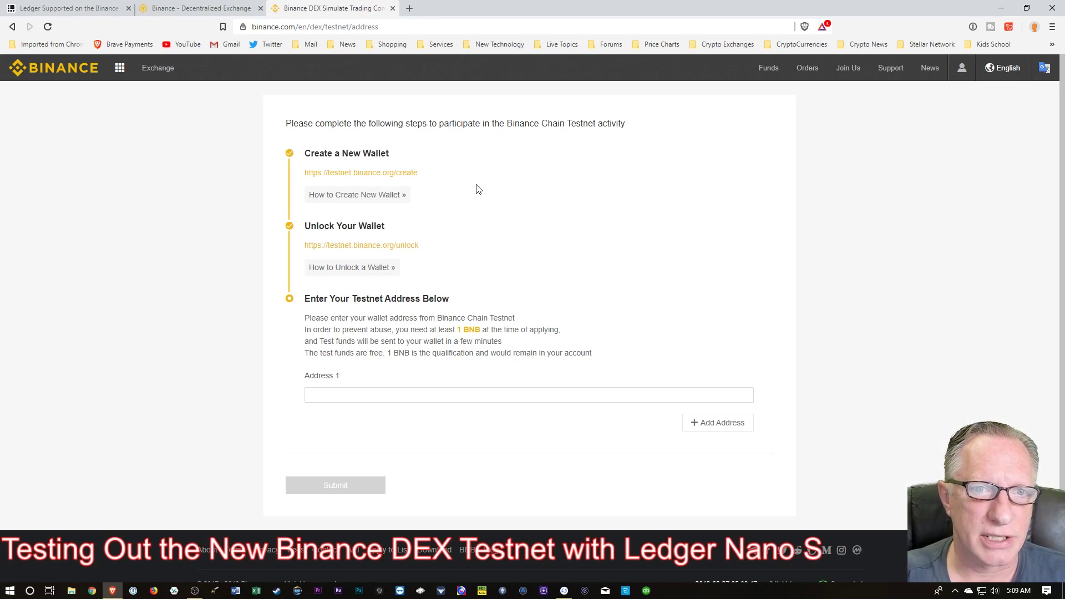
Step: Open the testnet.binance.org/create link under Create a New Wallet in a new tab and show it
right_click(359, 174)
left_click(381, 184)
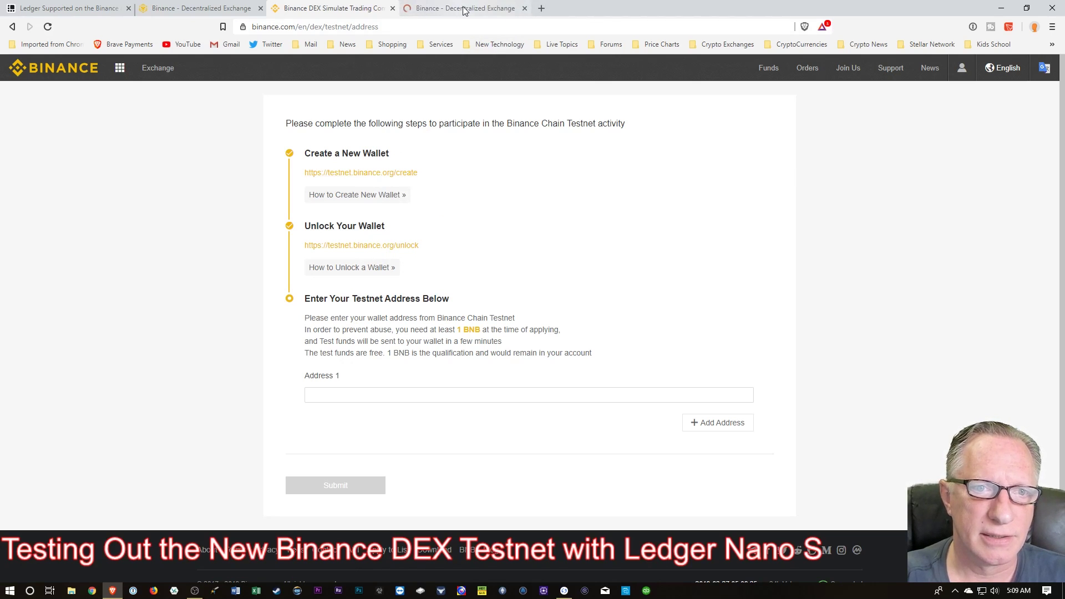
left_click(465, 10)
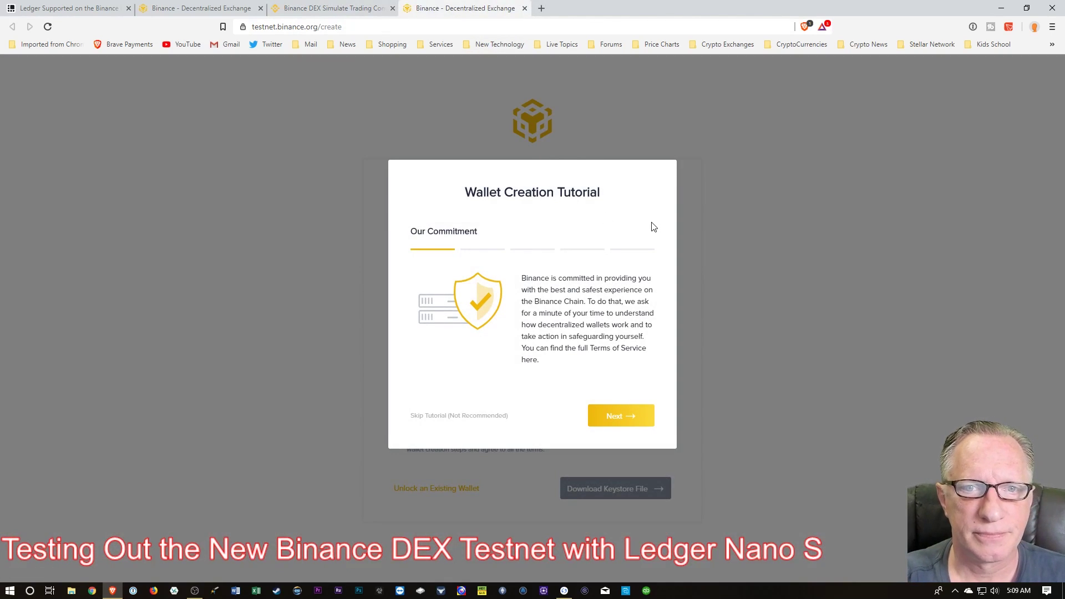
Step: Go through all five pages of the Wallet Creation Tutorial and acknowledge the final Private Key page
left_click(619, 424)
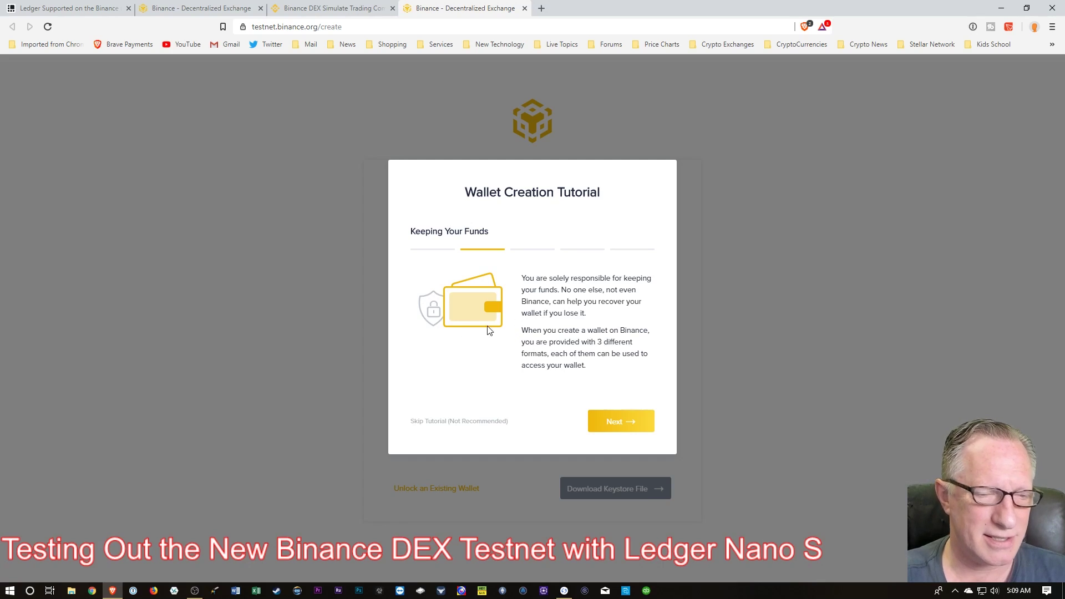
left_click(621, 423)
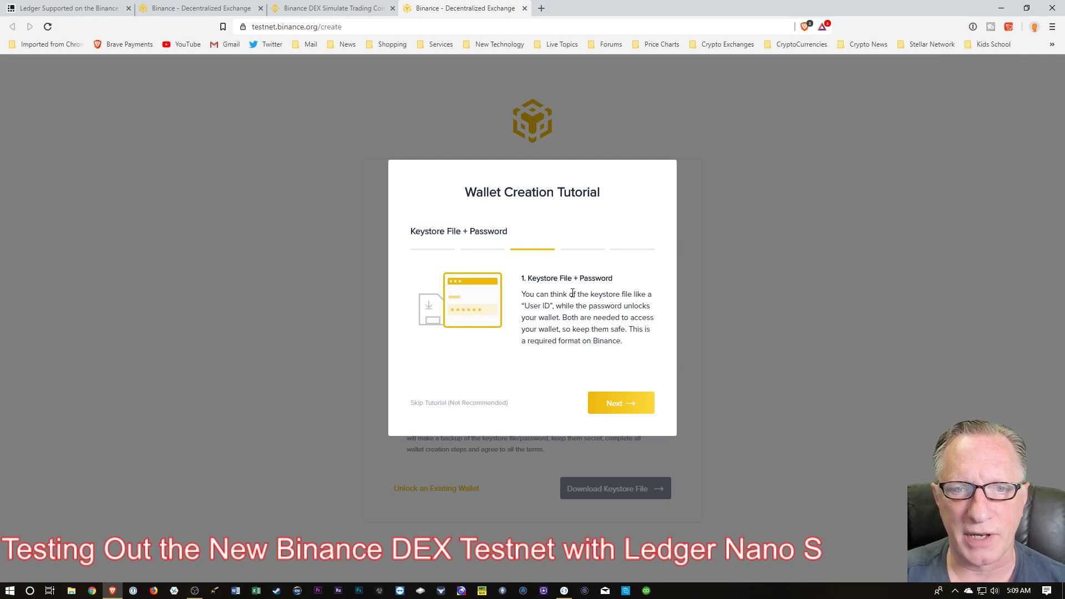
left_click(620, 409)
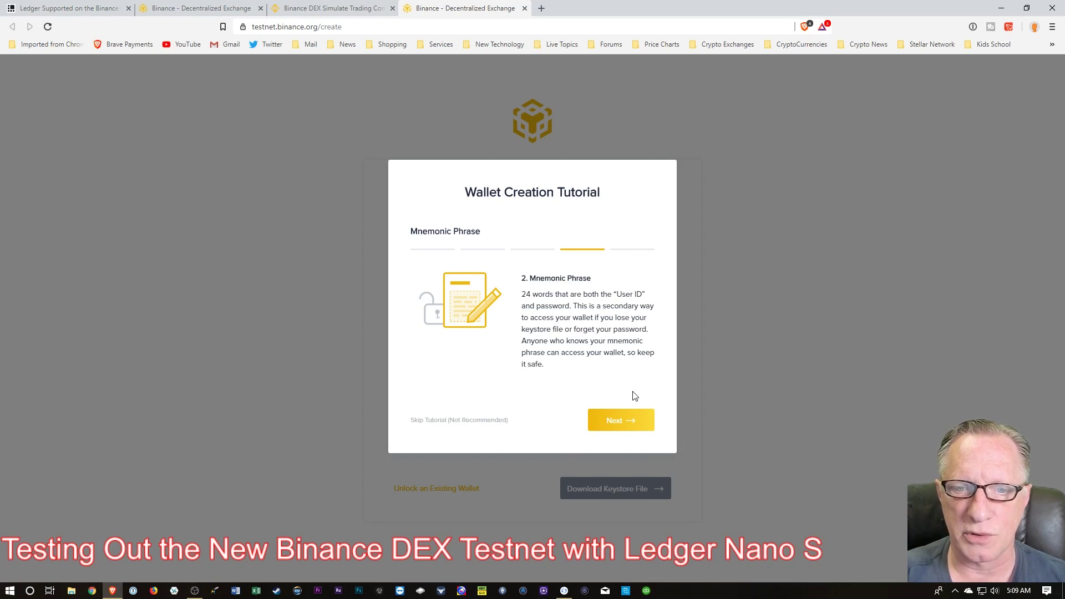
left_click(619, 422)
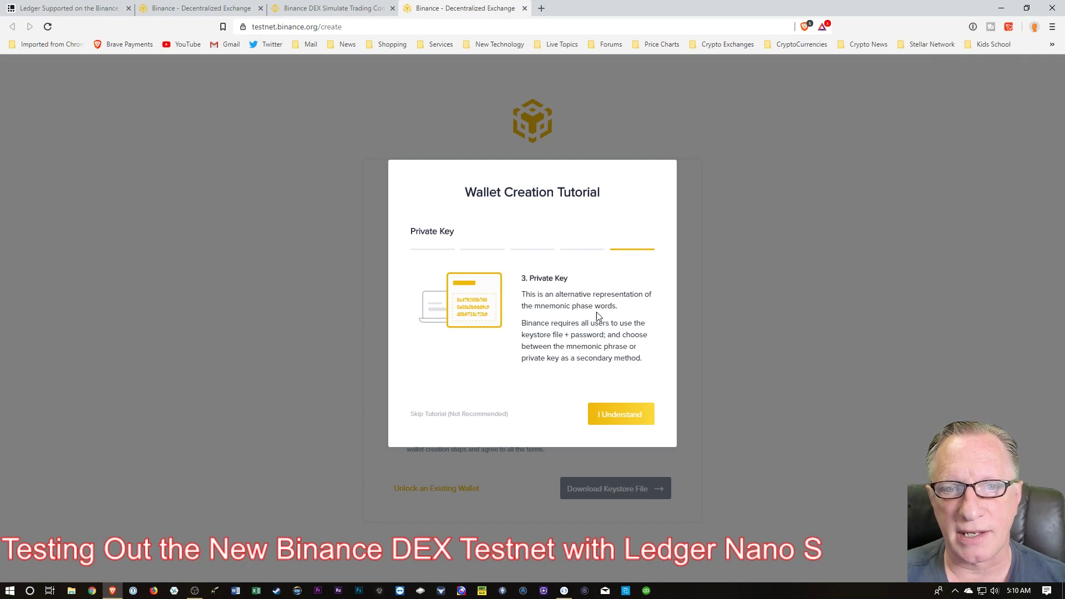
left_click(618, 419)
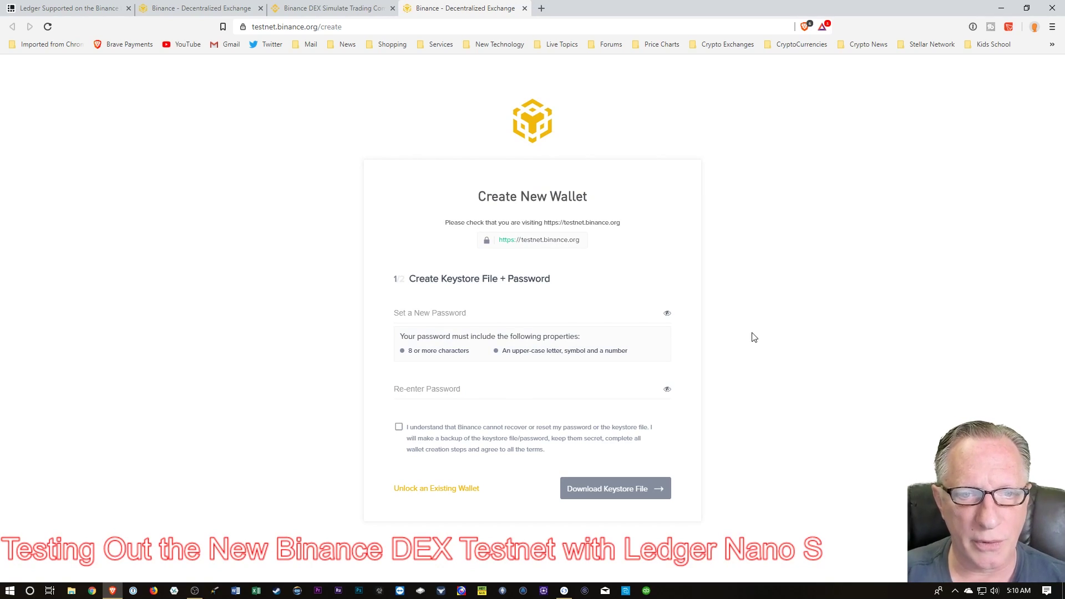
Step: Choose to unlock an existing wallet with the Ledger Device method and connect to the Ledger
left_click(442, 489)
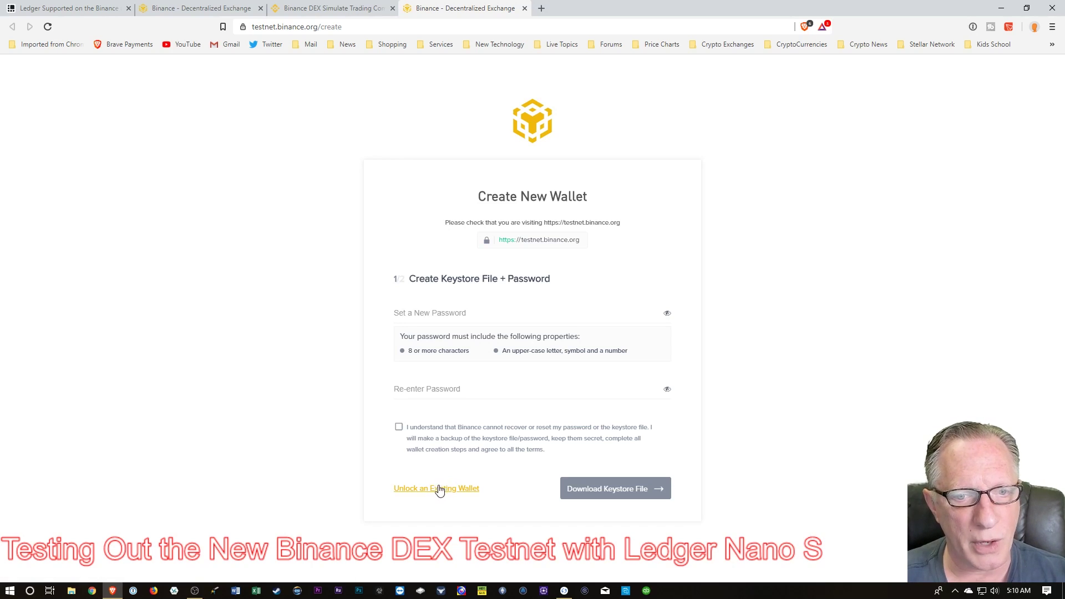
left_click(436, 492)
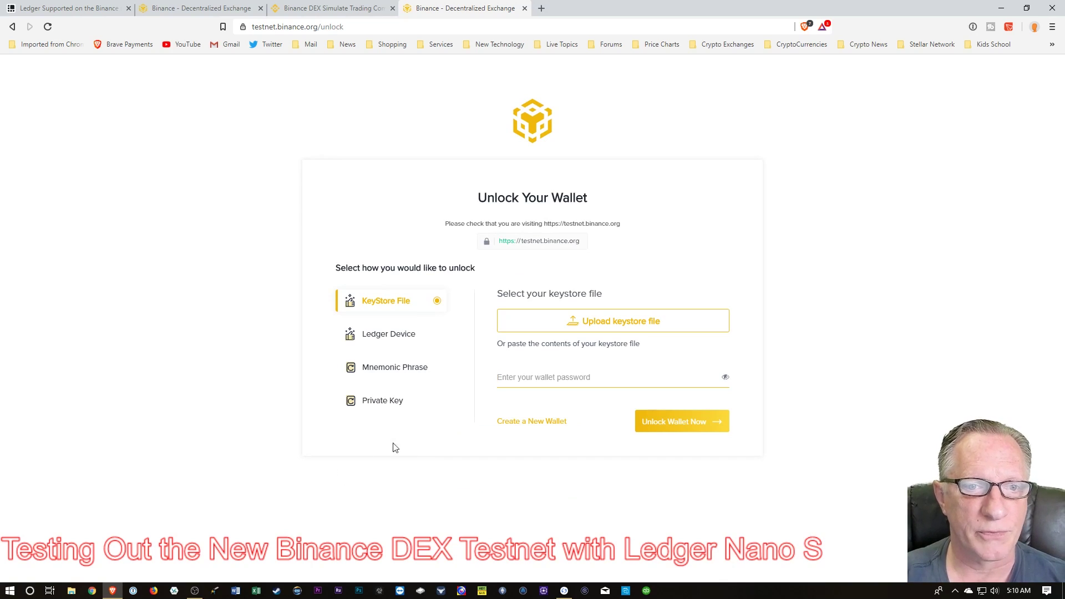
left_click(387, 335)
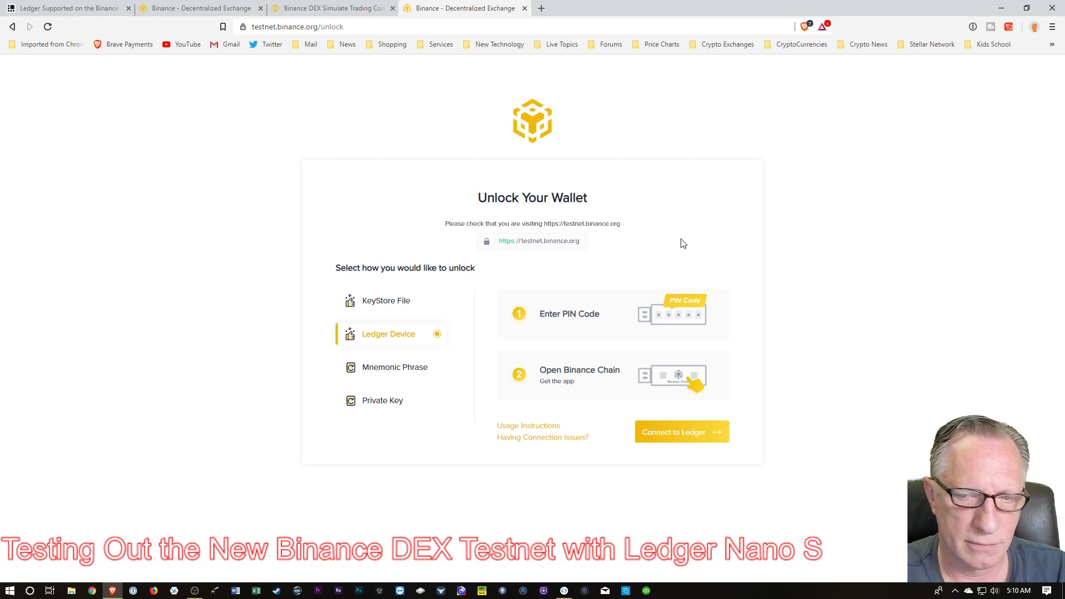
left_click(682, 438)
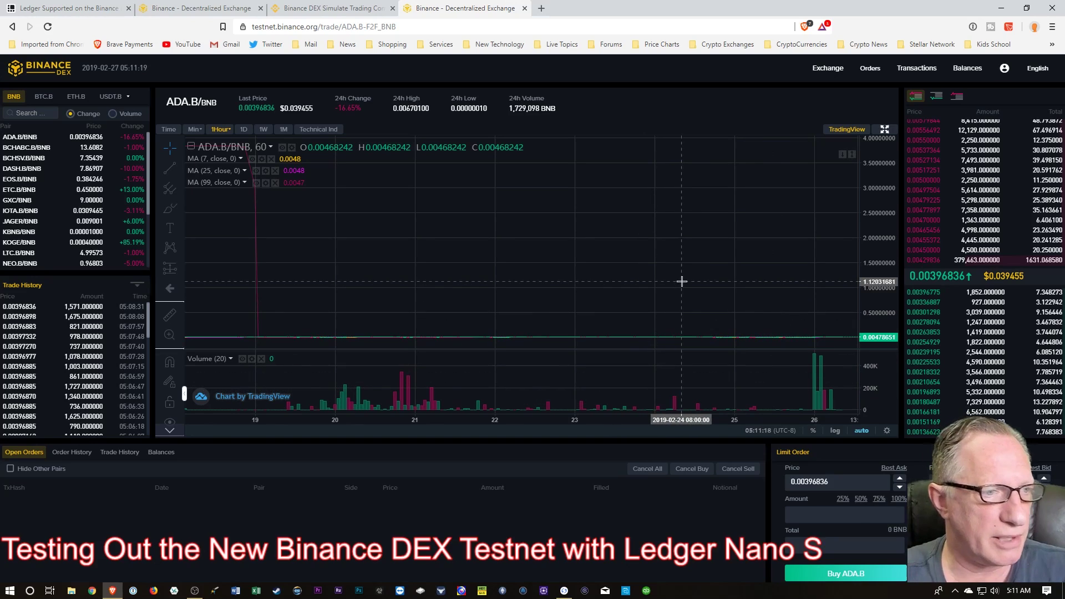
Step: Return to the Binance testnet activity page and open the account's Balances page in a new tab
left_click(332, 8)
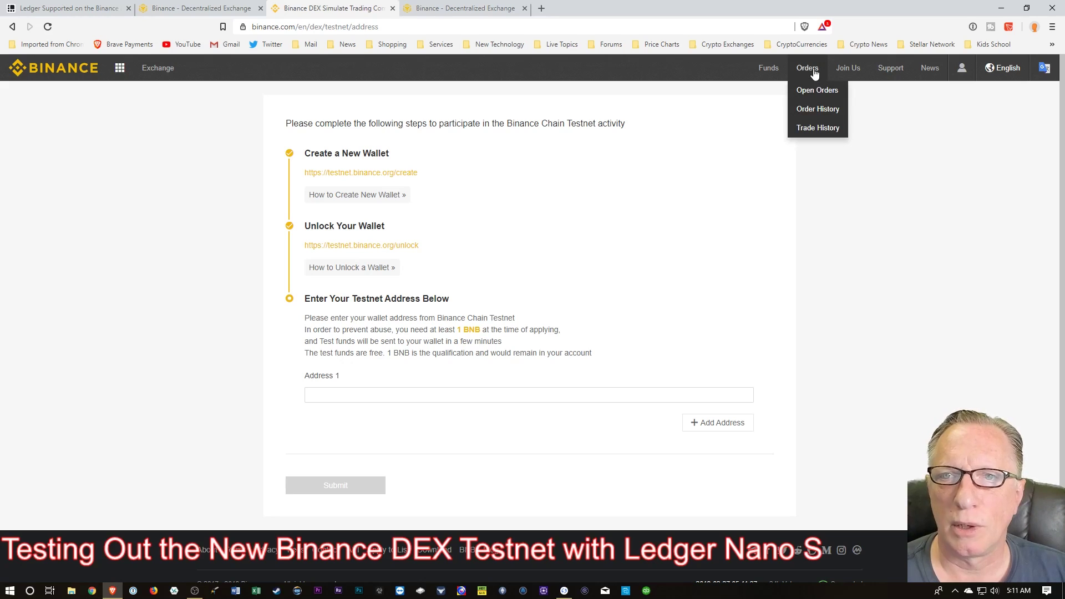
mouse_move(769, 69)
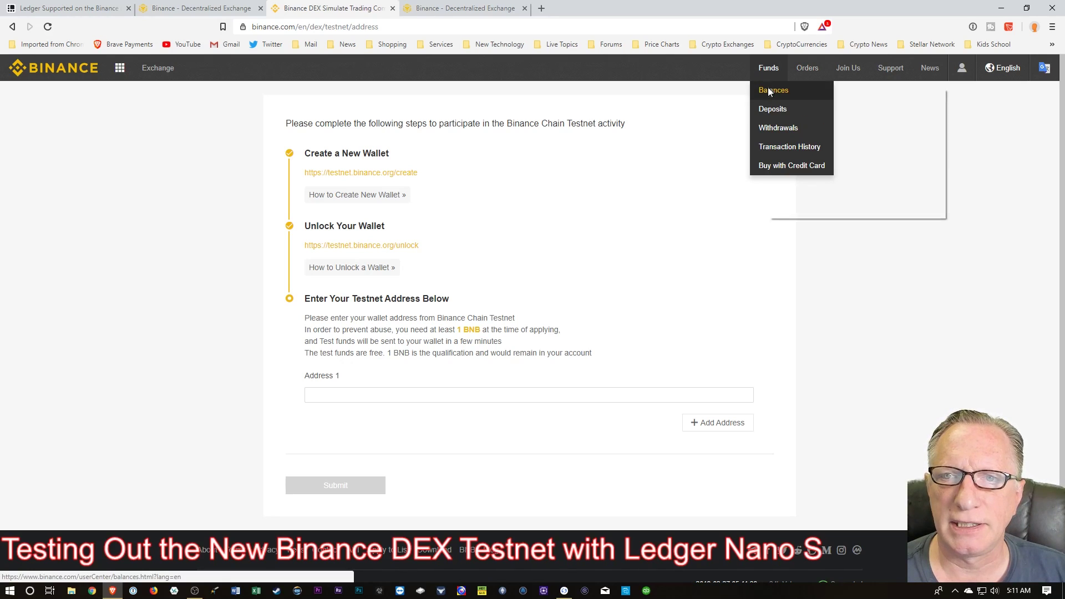
right_click(770, 92)
left_click(799, 96)
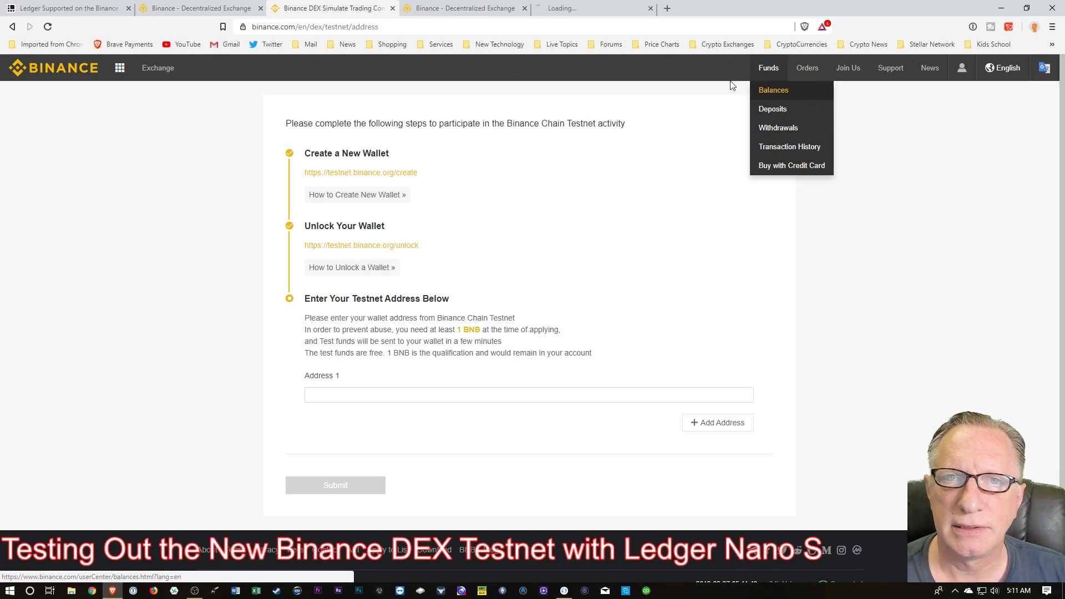
left_click(591, 12)
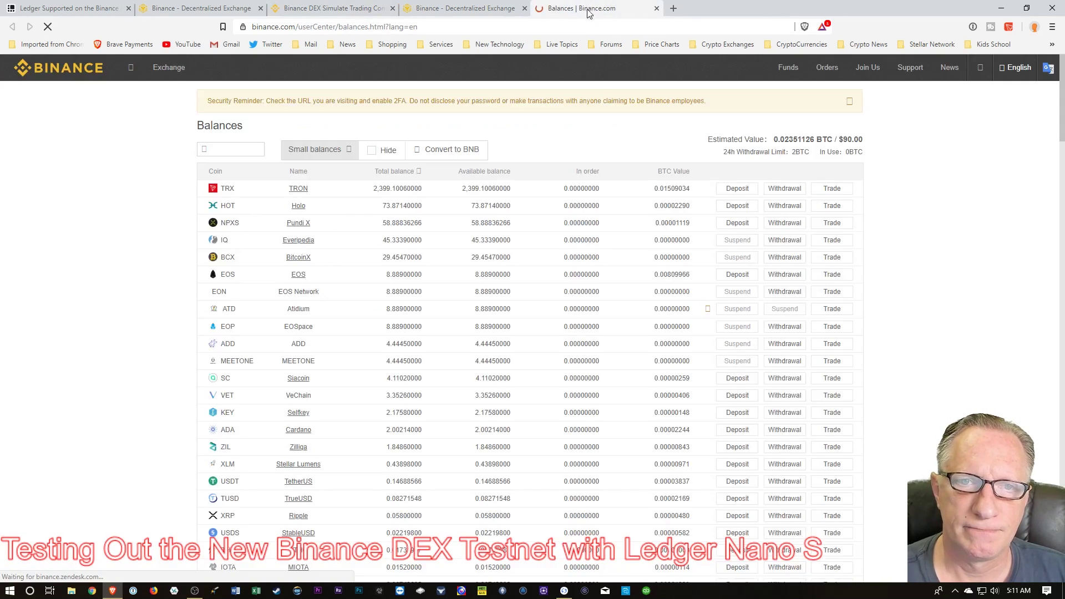
Step: Filter the balances for "bnb" and open the trading options for that coin
left_click(225, 150)
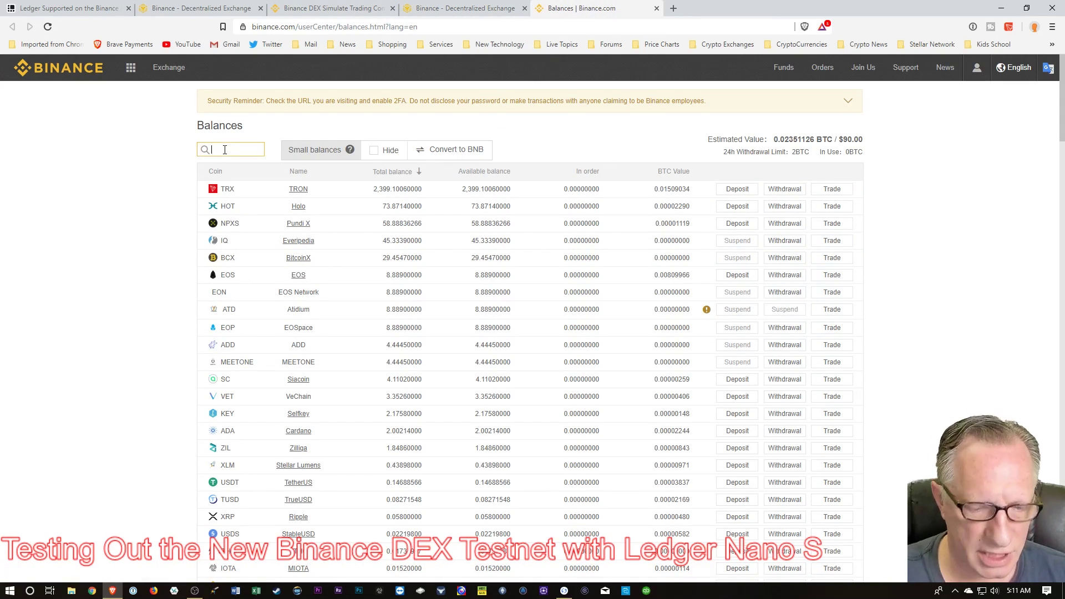
type("bnb")
left_click(835, 189)
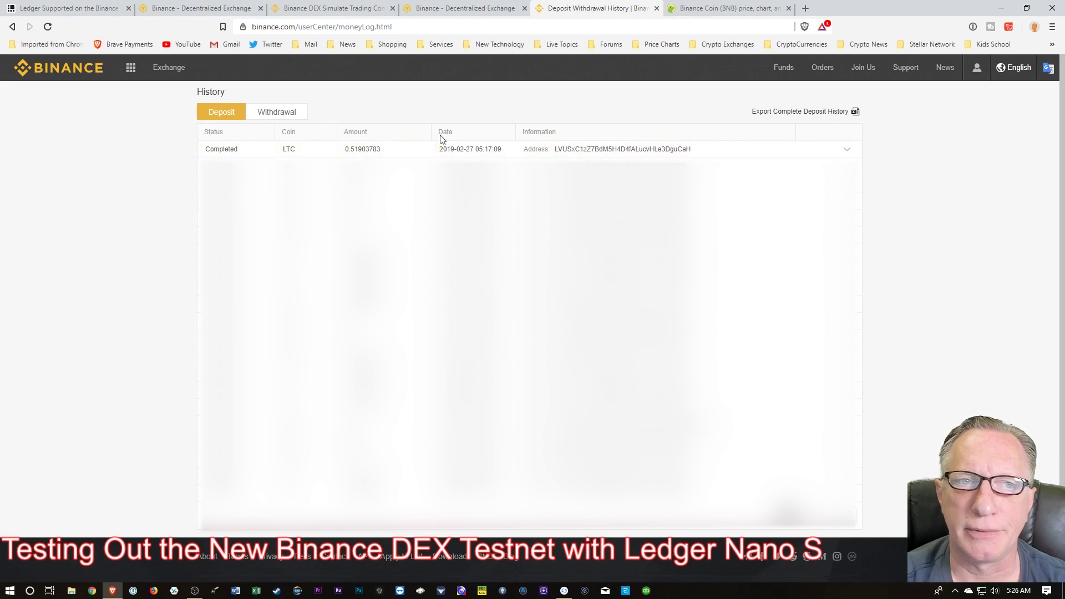
Step: Go from the deposit history to the Balances page and reload it
mouse_move(776, 73)
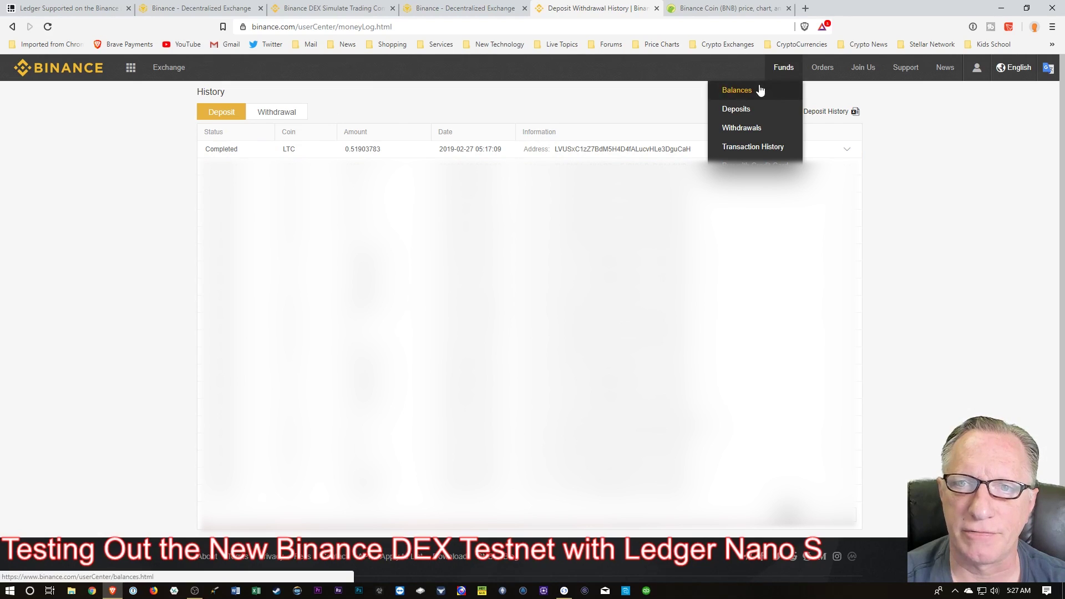
left_click(759, 90)
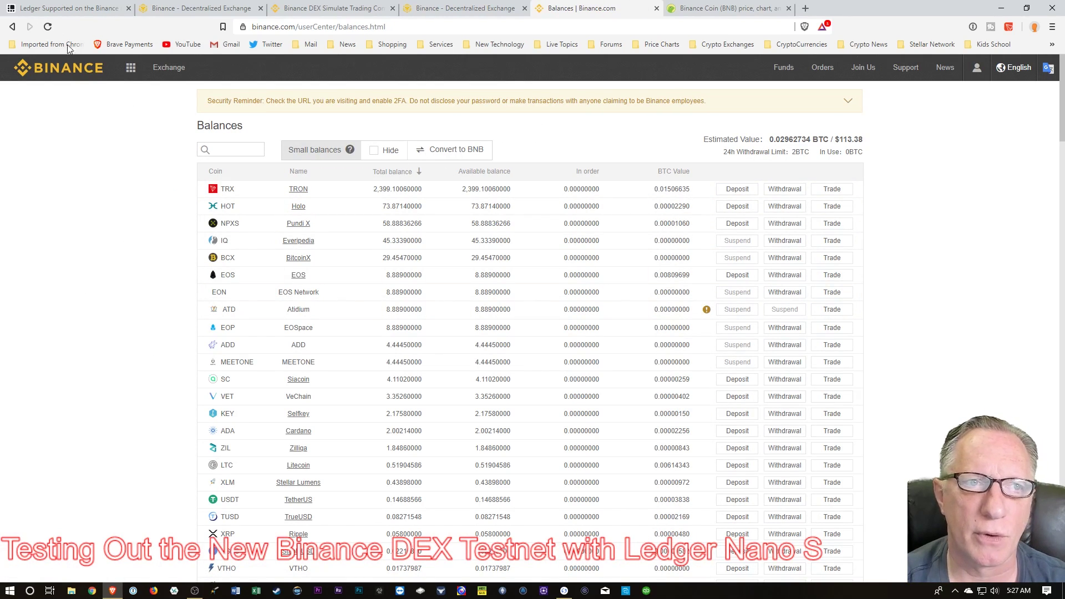
left_click(48, 27)
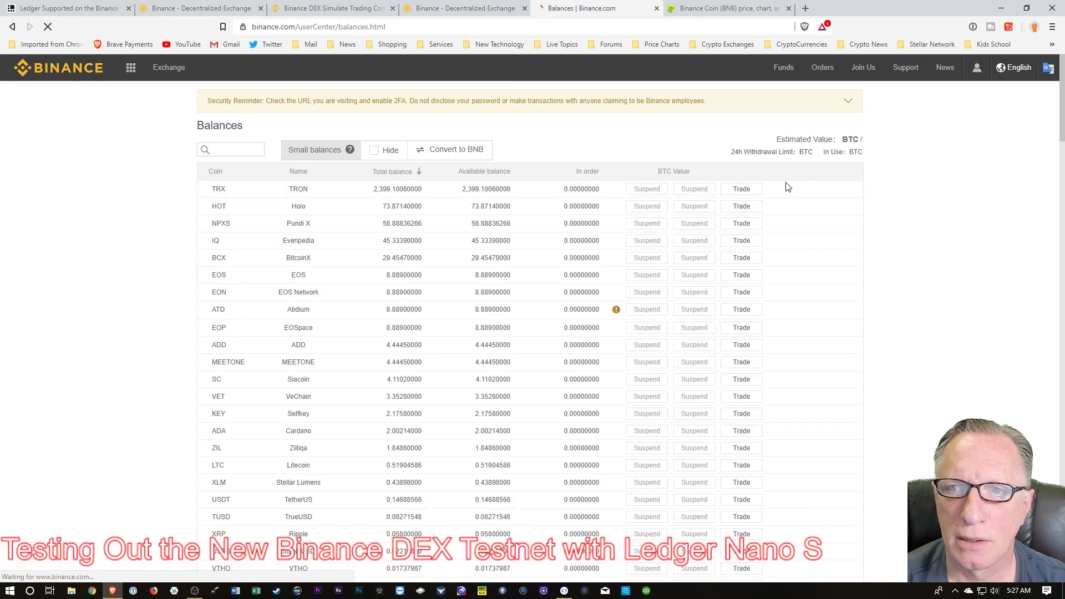
Step: Filter the balances for "ltc" and open the LTC/BNB trading pair at its Sell LTC order form
type("ltc")
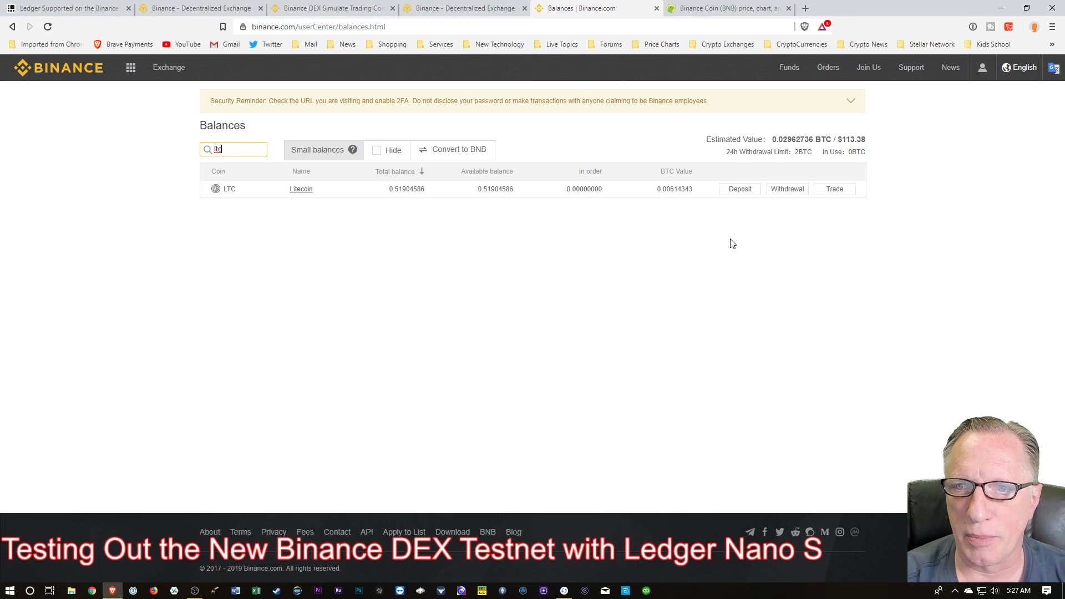
left_click(835, 189)
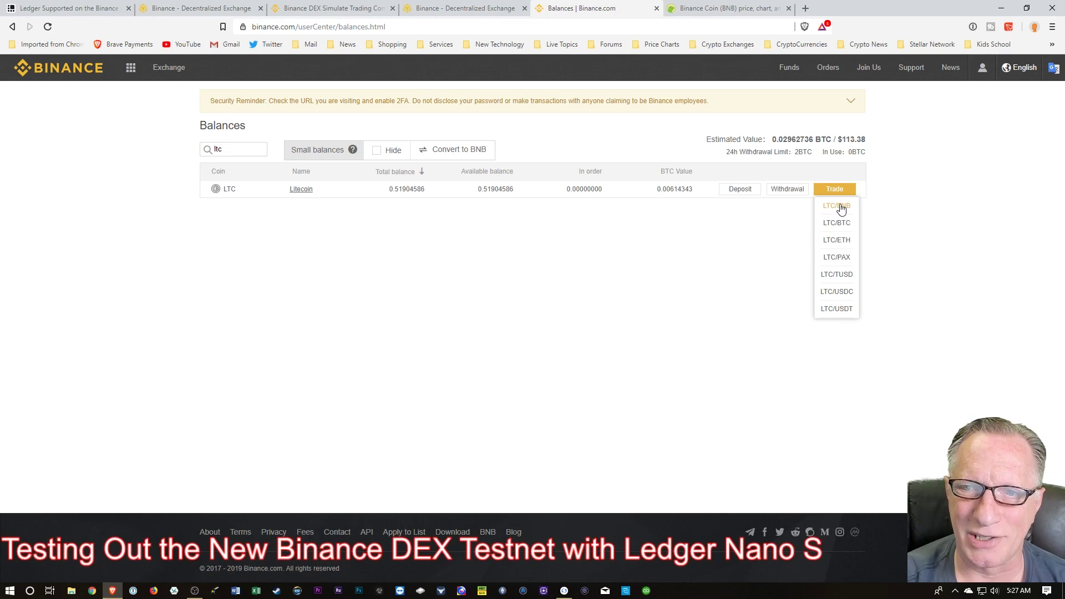
left_click(839, 206)
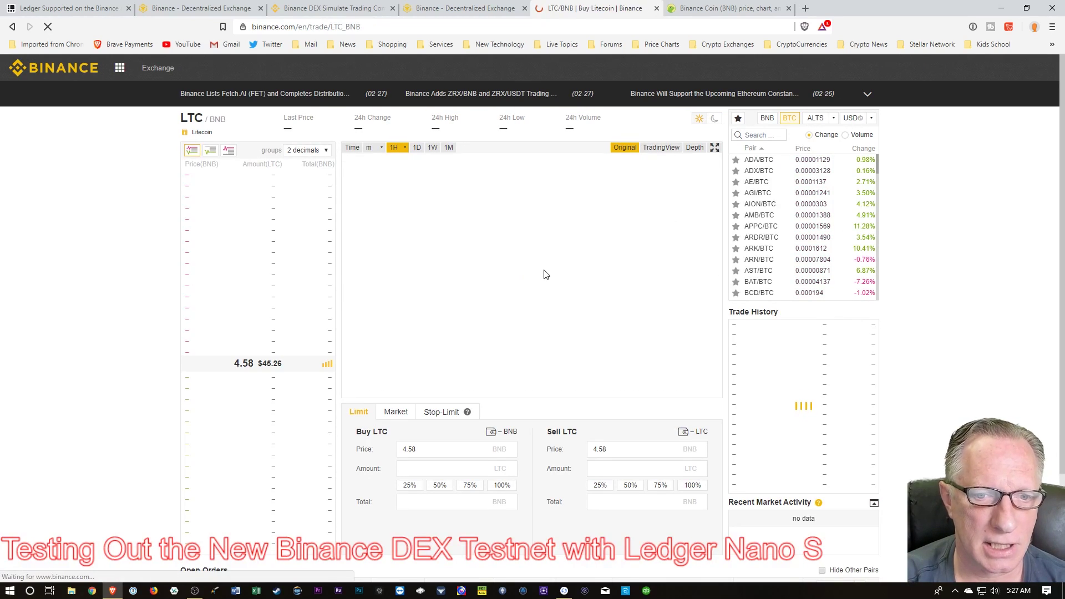
scroll(524, 372, "down", 3)
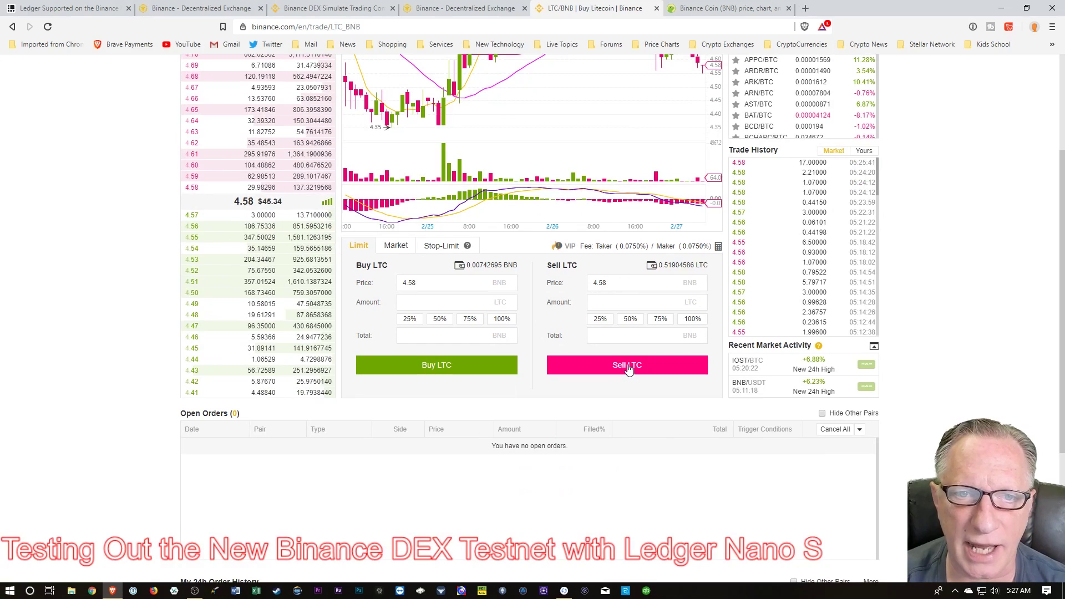
Step: Place a market order selling 100% of the available LTC for BNB, an amount of 0.51904 LTC
left_click(398, 250)
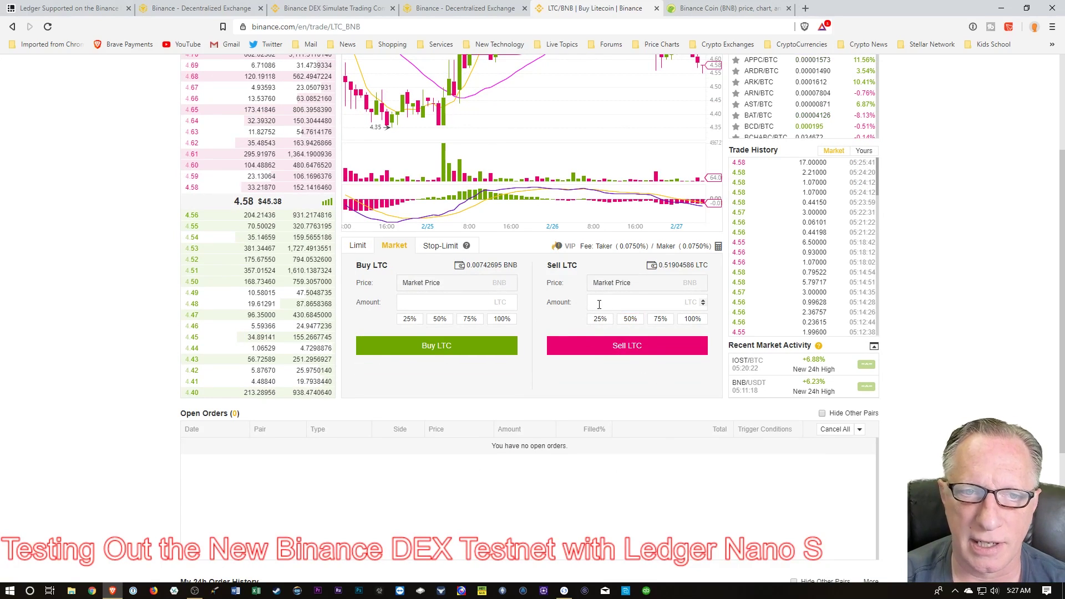
left_click(692, 321)
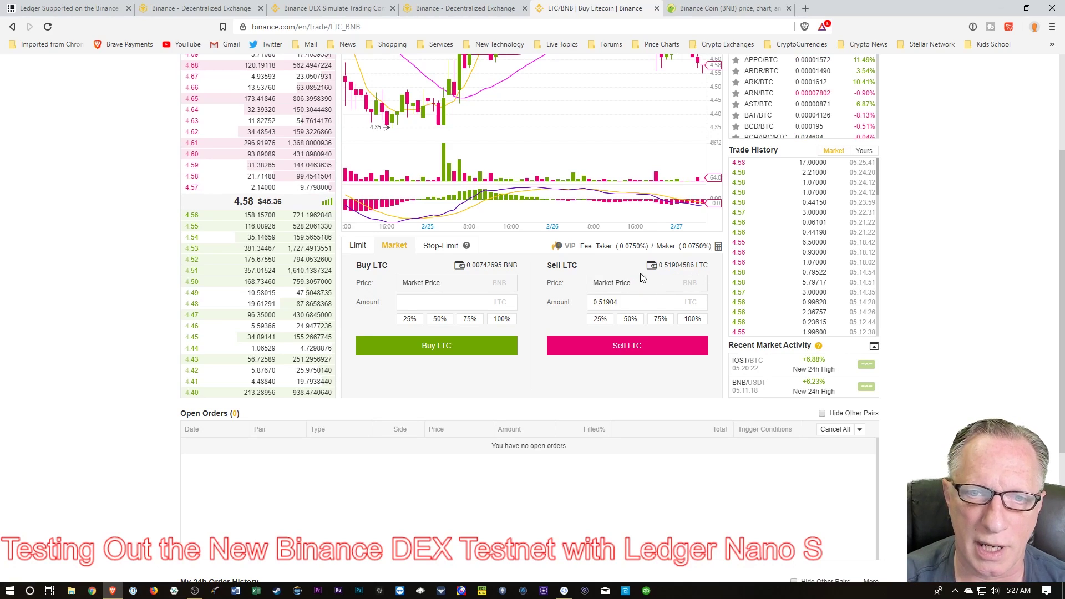
left_click(628, 346)
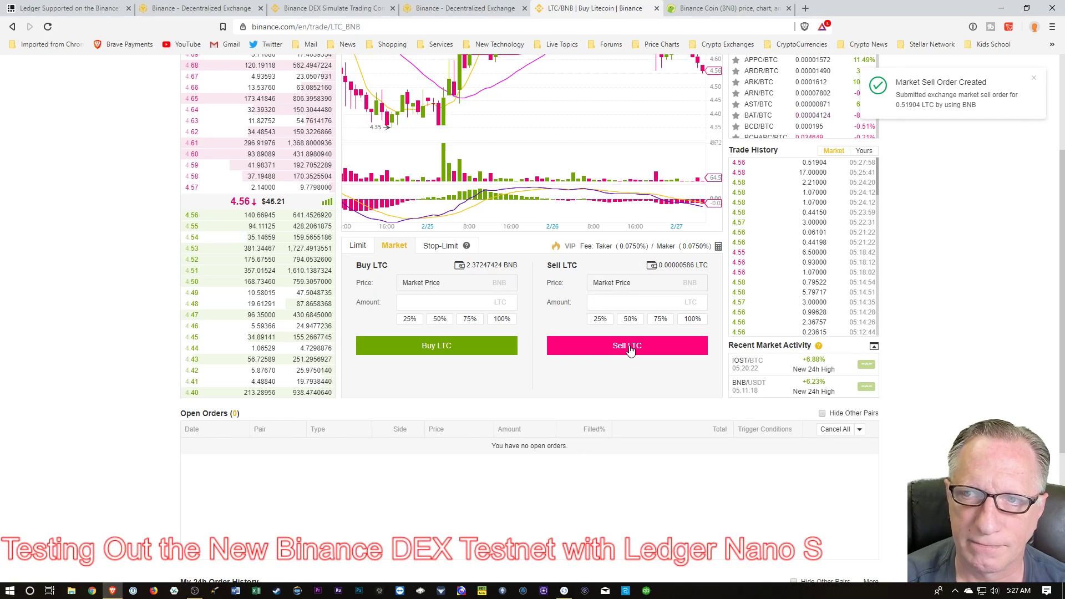
Step: Open the account's Balances page to check the coin holdings after the LTC sale
scroll(622, 350, "up", 3)
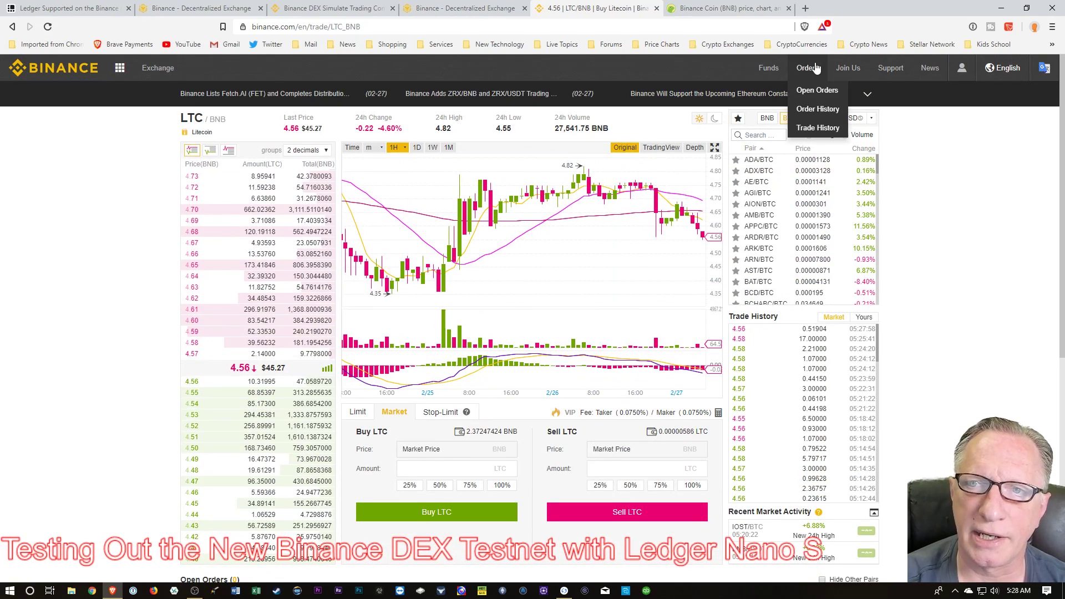
mouse_move(803, 67)
mouse_move(769, 68)
left_click(763, 89)
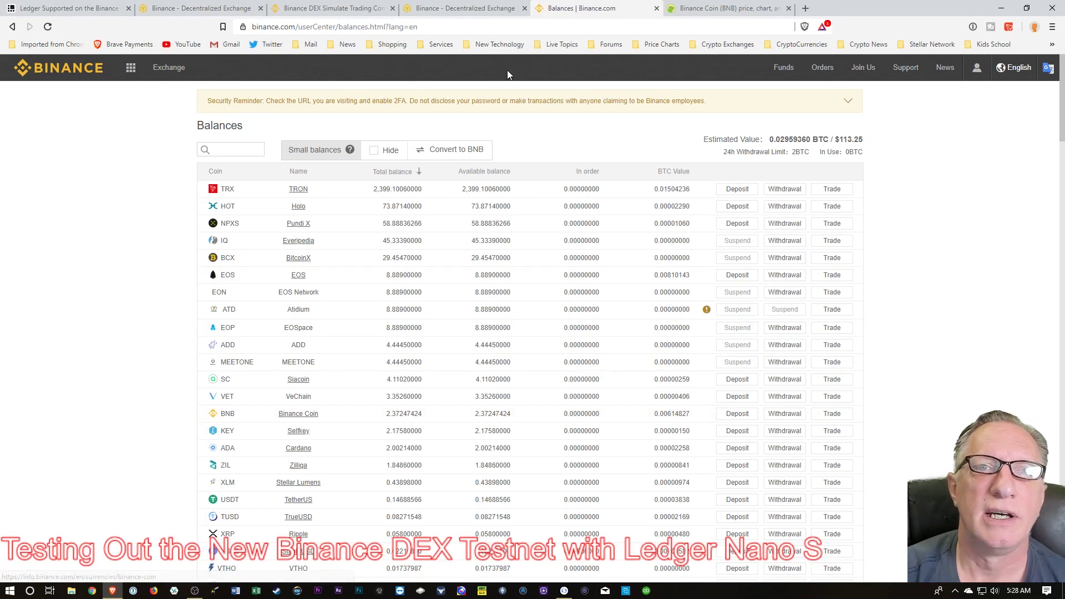
Step: Switch to the Binance DEX testnet page and copy the connected Ledger wallet's address
left_click(476, 10)
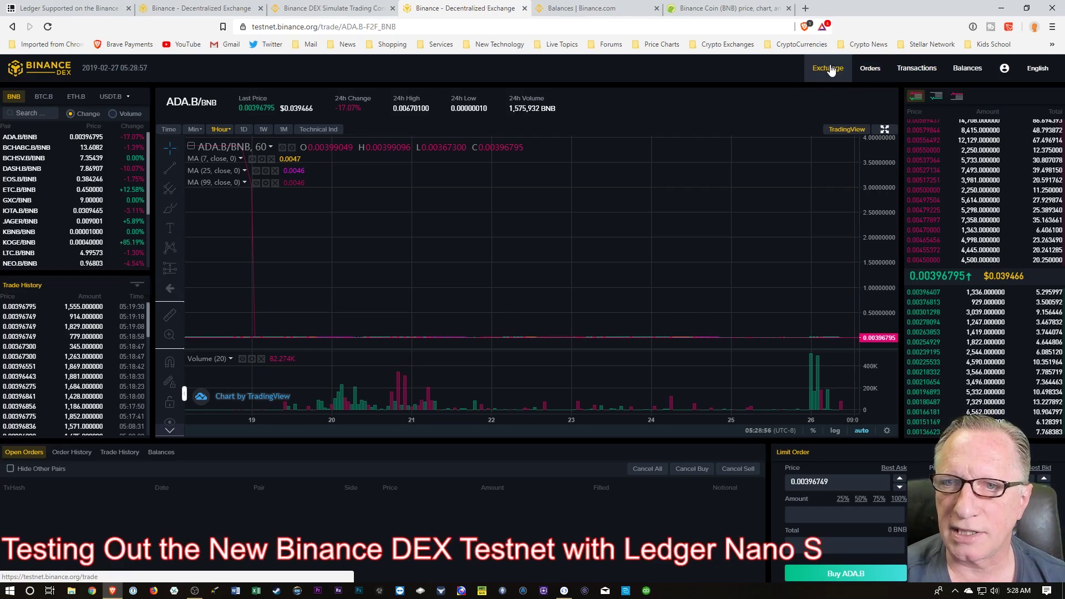
mouse_move(882, 69)
mouse_move(1007, 71)
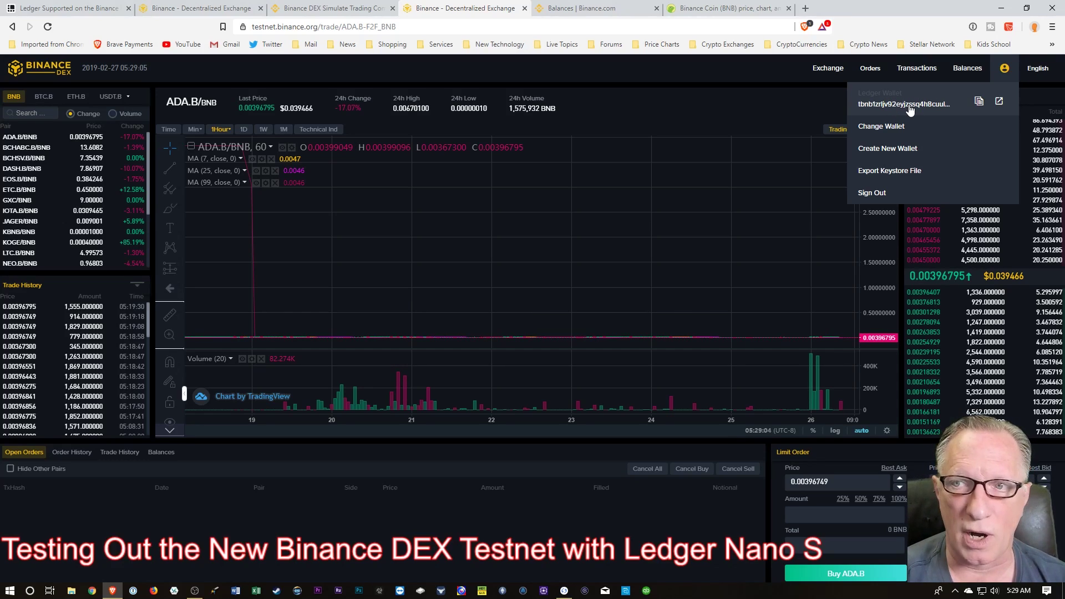
left_click(979, 102)
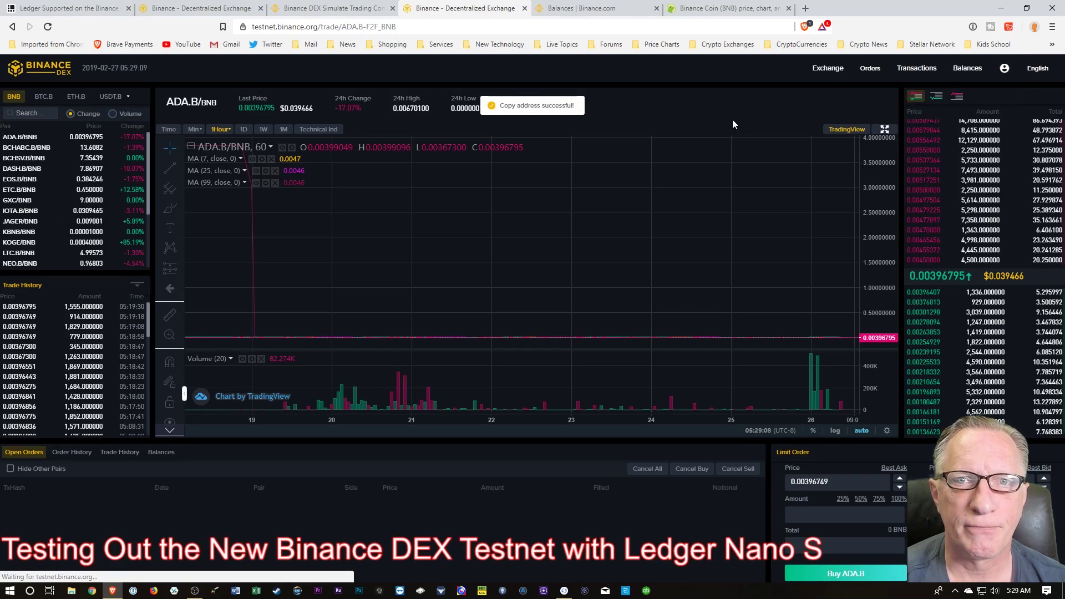
Step: Paste the copied wallet address into Address 1 on the Binance Chain Testnet activity page and submit it
left_click(335, 8)
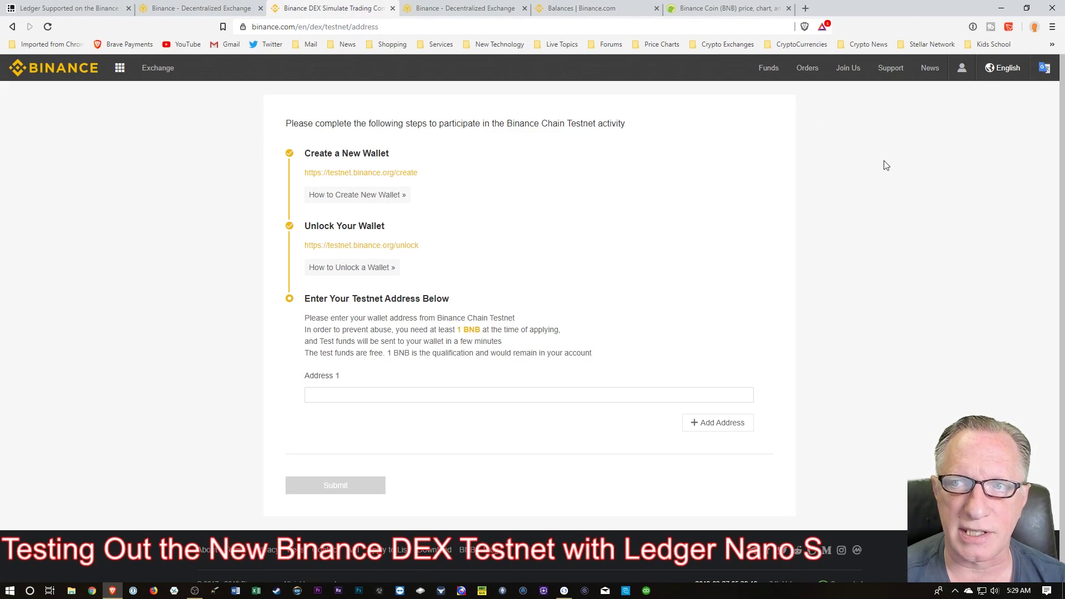
mouse_move(969, 67)
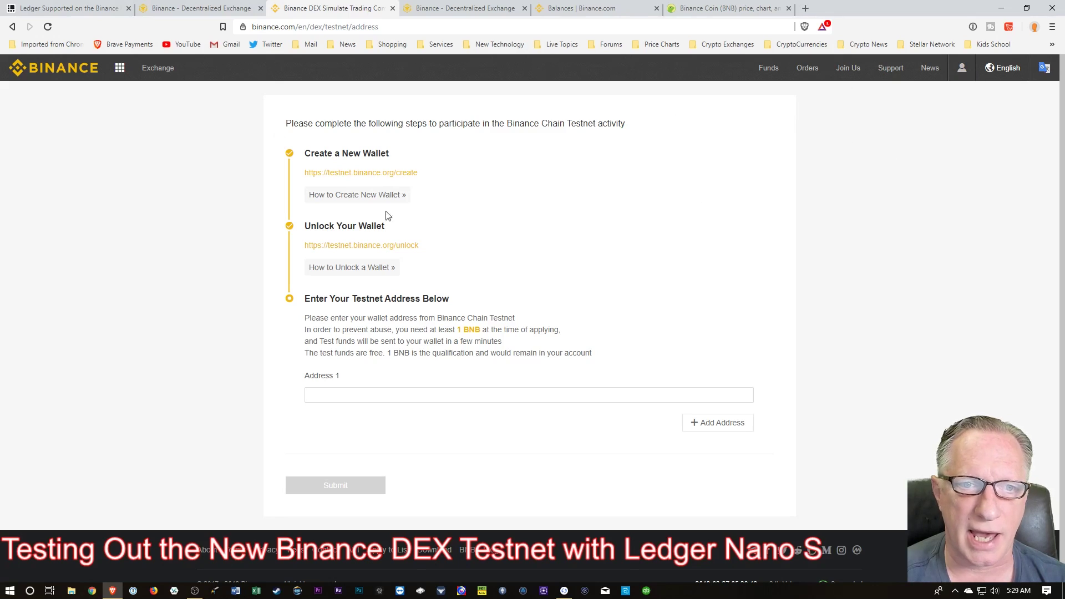
left_click(317, 395)
right_click(316, 396)
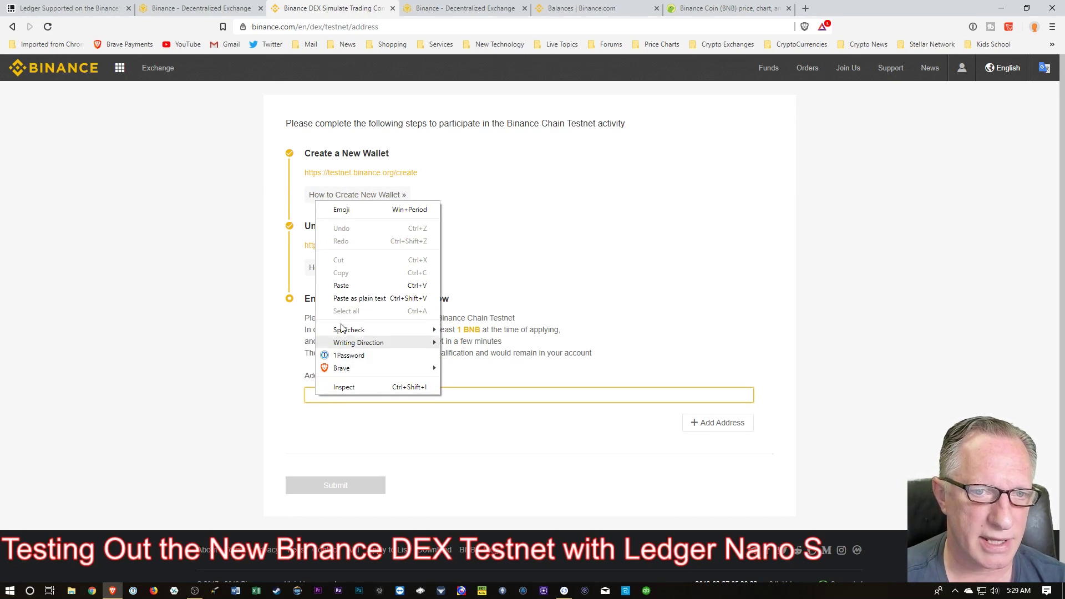
left_click(354, 283)
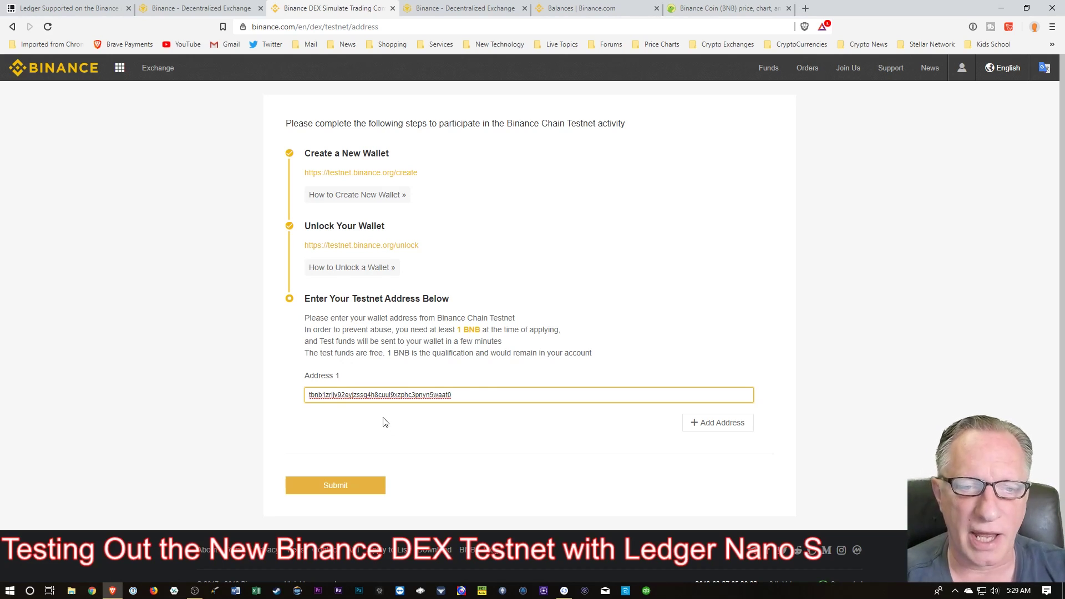
left_click(340, 486)
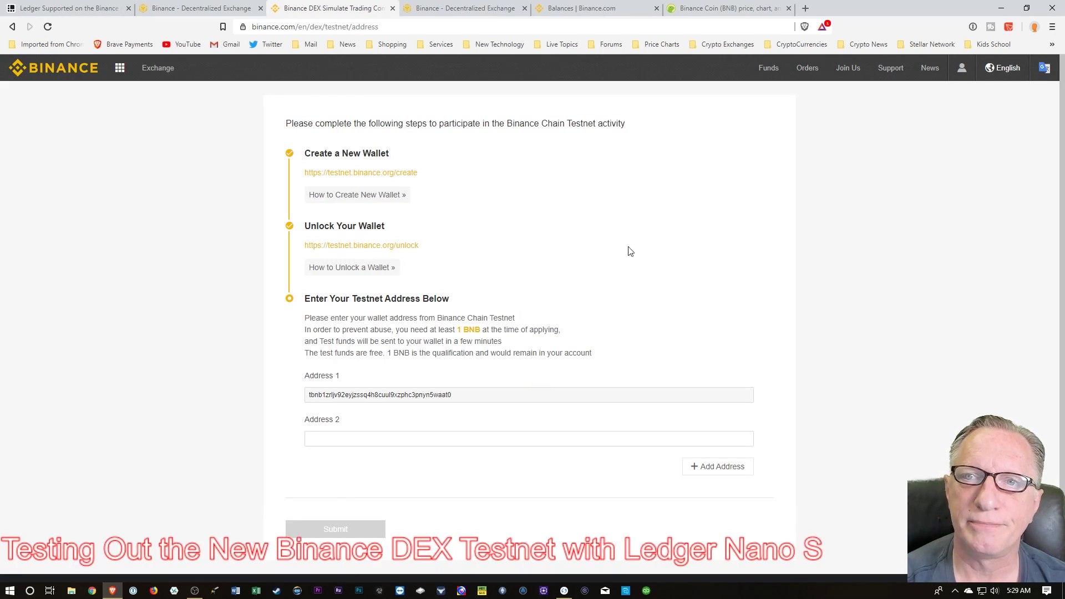
Step: Reload the DEX testnet exchange and place a limit buy of 12.707 DASH.B using 50% of the BNB, at the best ask of 8.587
left_click(458, 13)
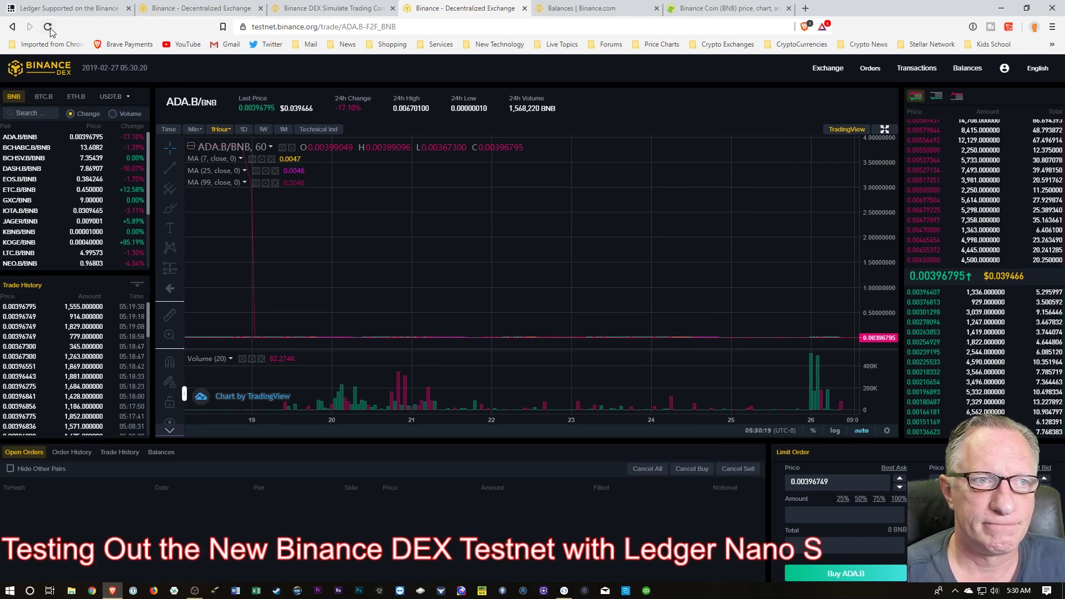
left_click(47, 27)
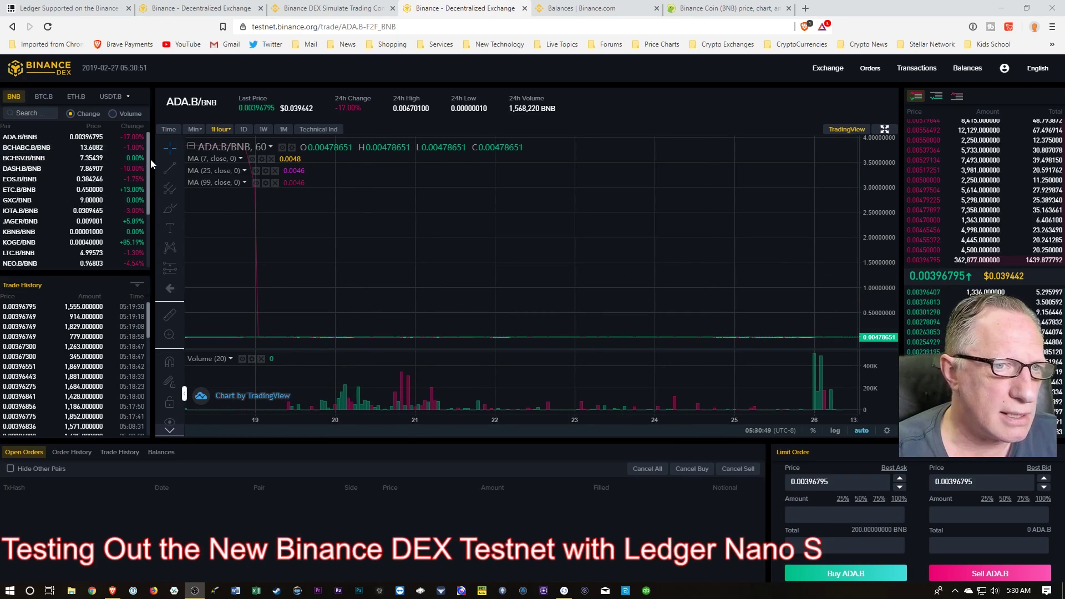
left_click(31, 172)
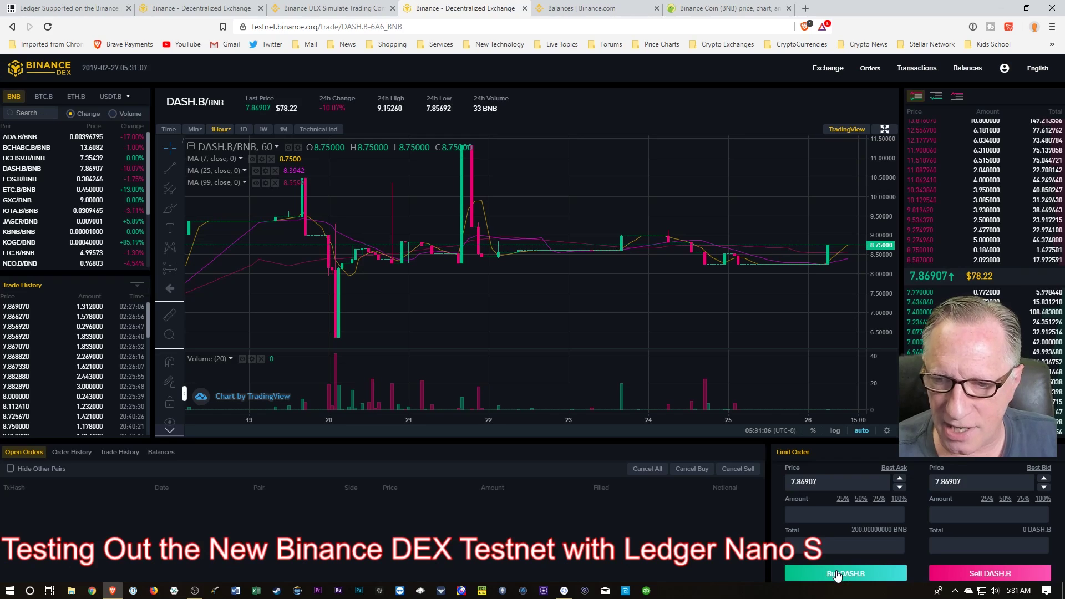
left_click(861, 499)
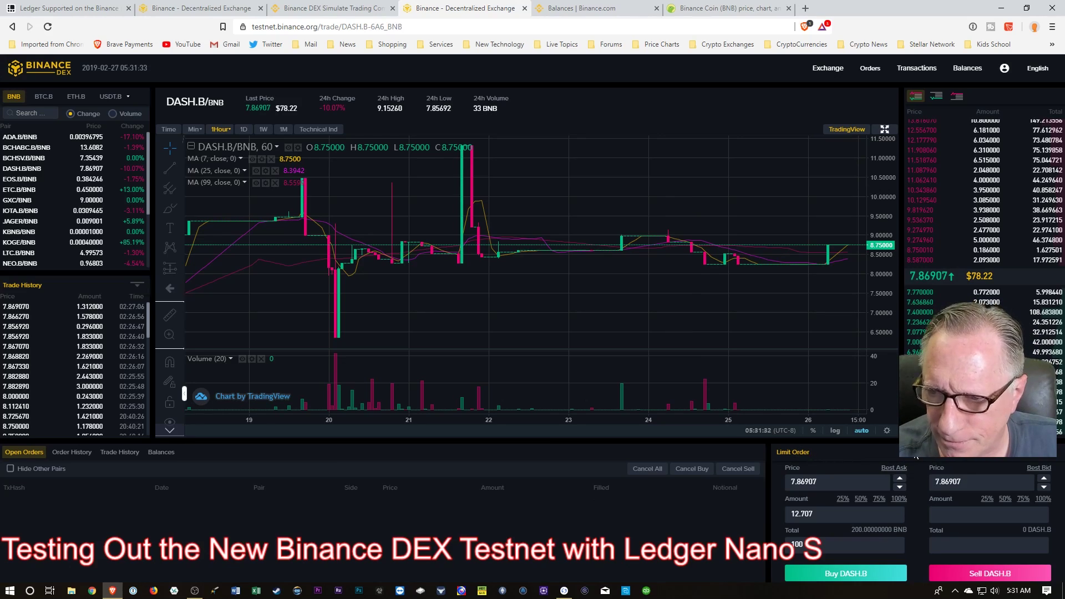
left_click(891, 473)
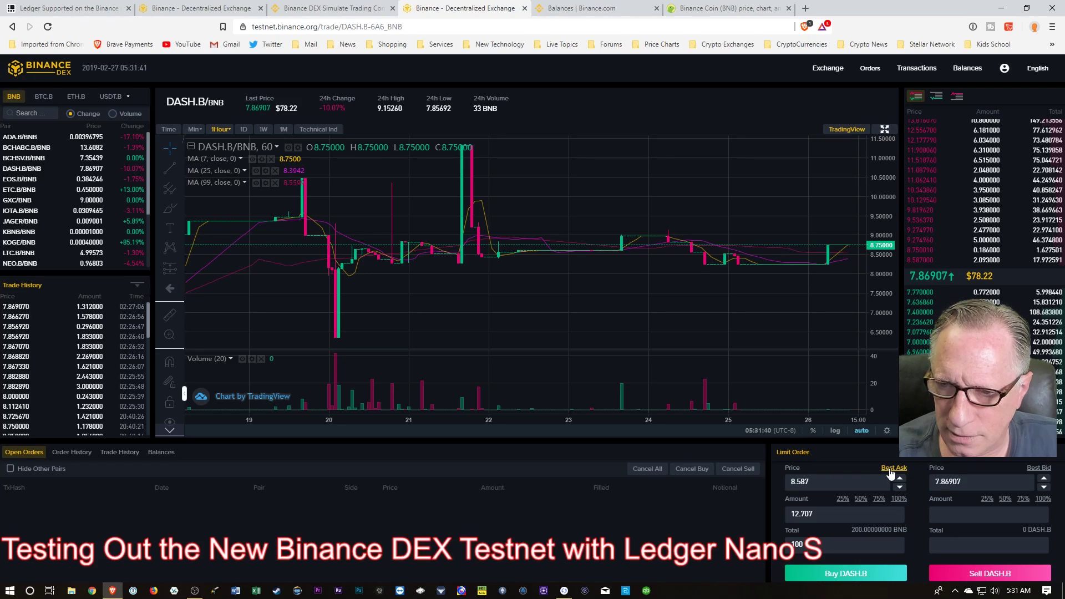
left_click(847, 576)
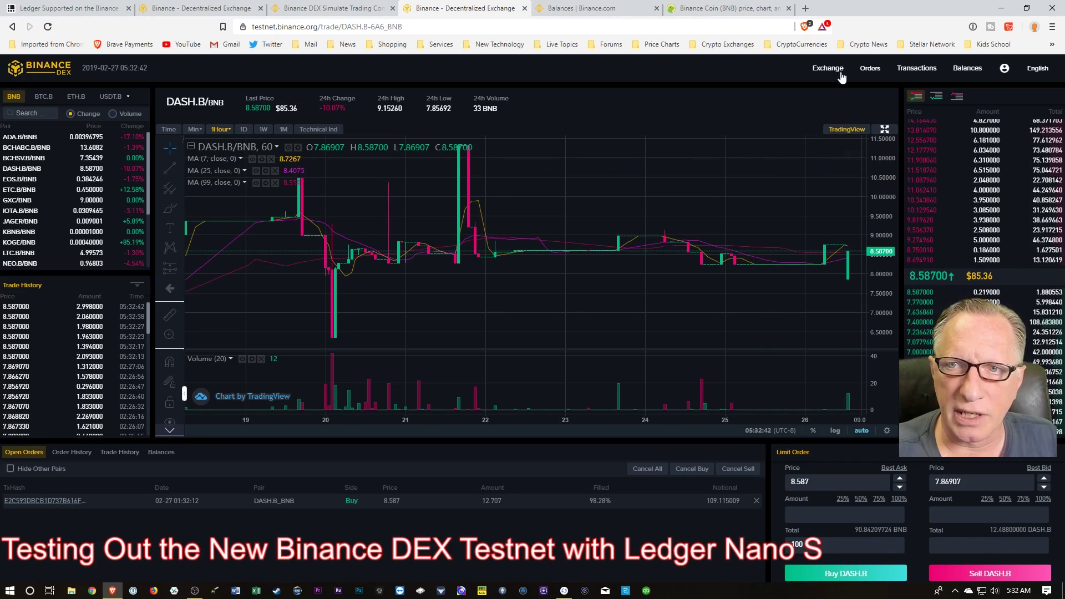
Step: Check the DASH.B order on the Open Orders page, and open the testnet wallet's Balances page
mouse_move(870, 69)
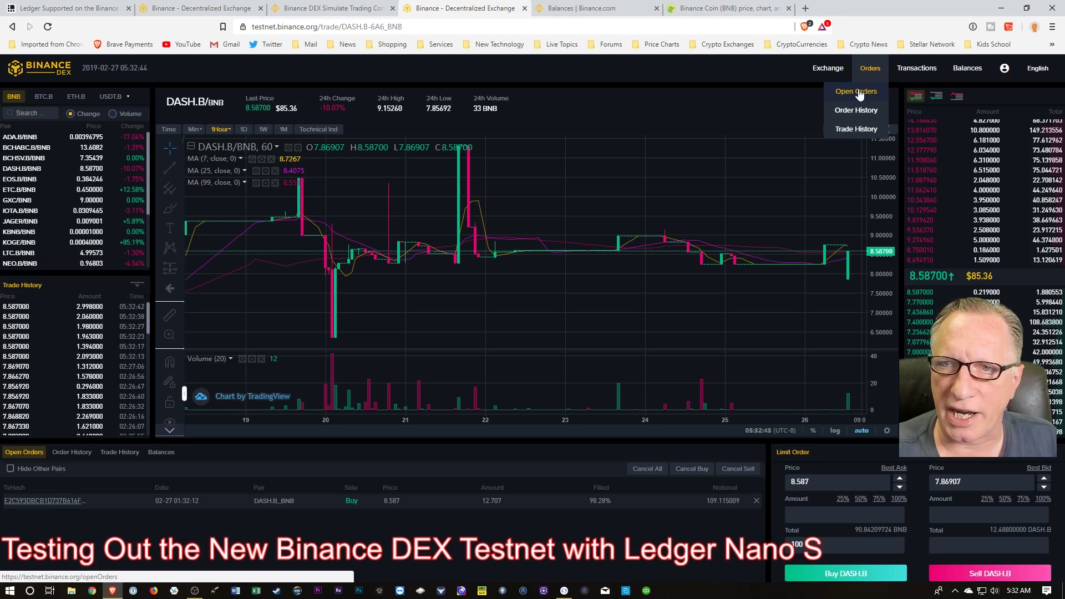
left_click(856, 91)
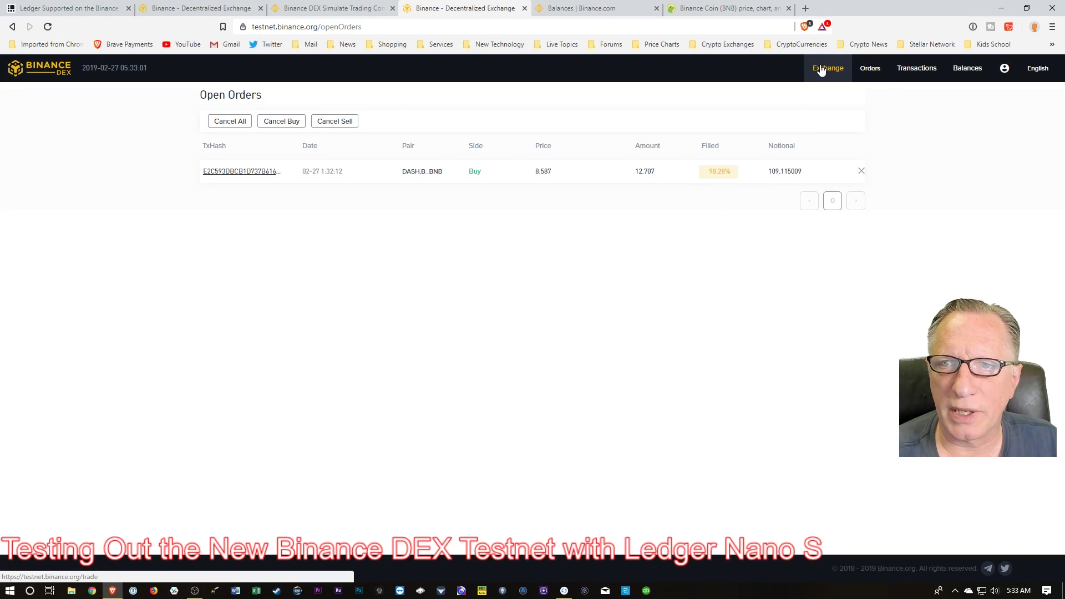
left_click(968, 68)
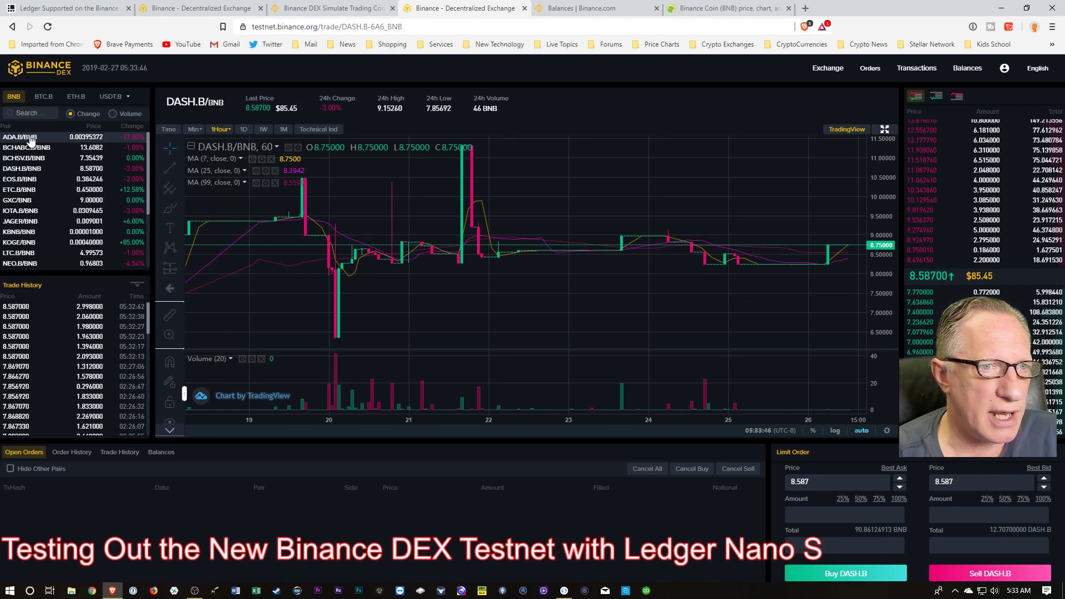
Step: Place a limit buy order for ADA.B with 100% of the remaining BNB at the best ask price
left_click(31, 141)
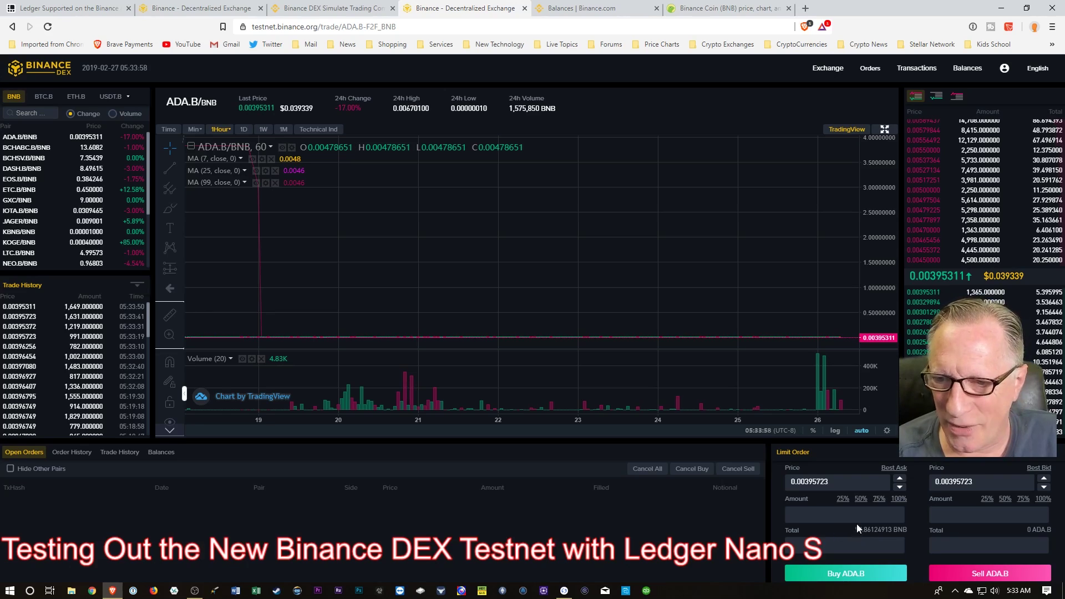
left_click(899, 502)
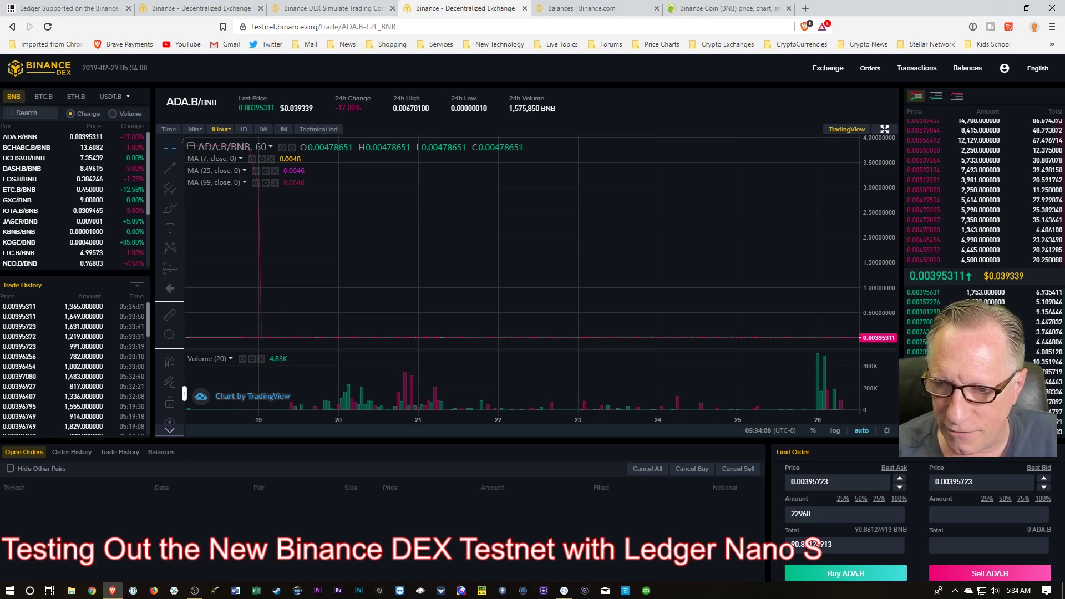
left_click(893, 470)
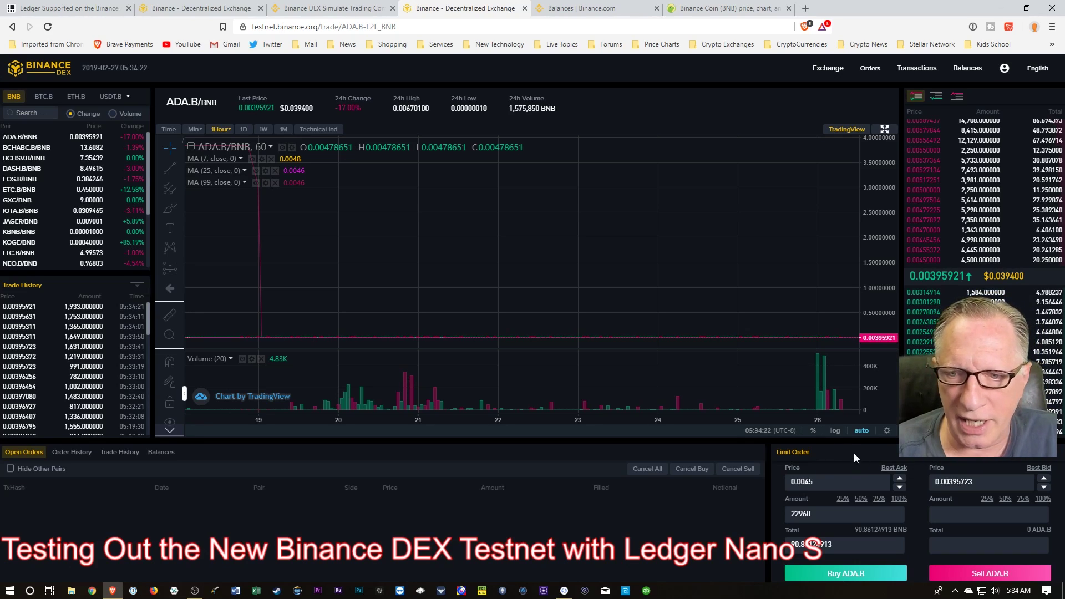
left_click(851, 575)
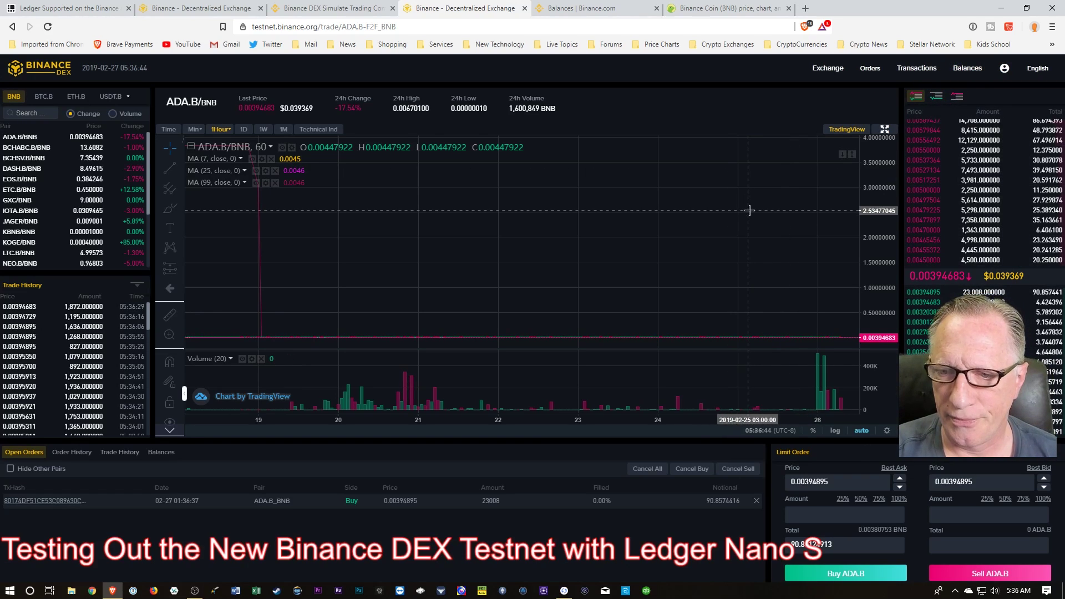
Step: Check the ADA.B order on the Open Orders page and review the testnet wallet's ADA.B, BNB and DASH.B balances
mouse_move(870, 75)
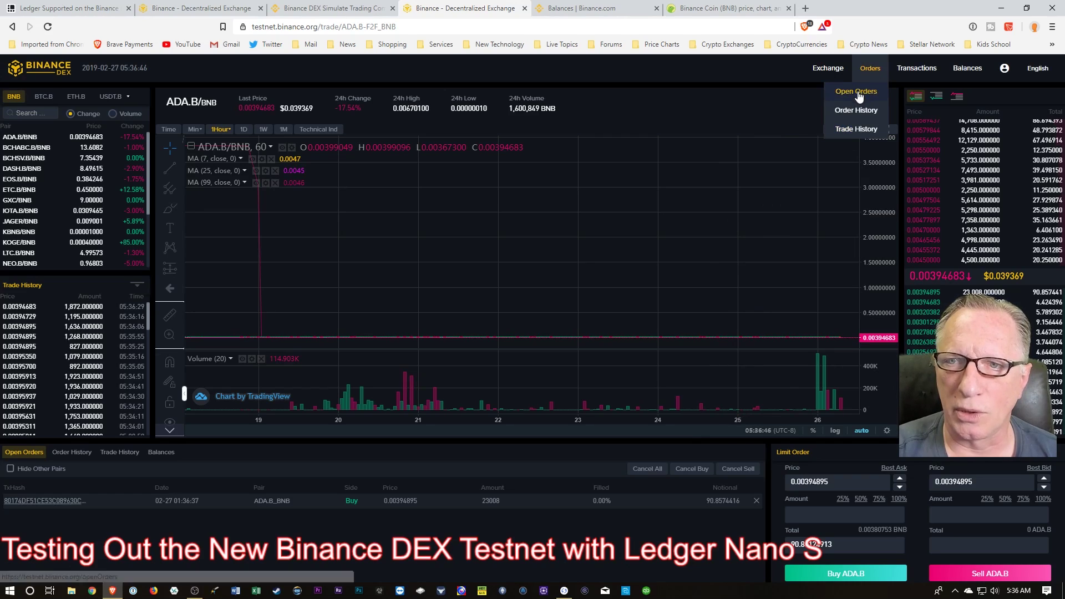
left_click(857, 92)
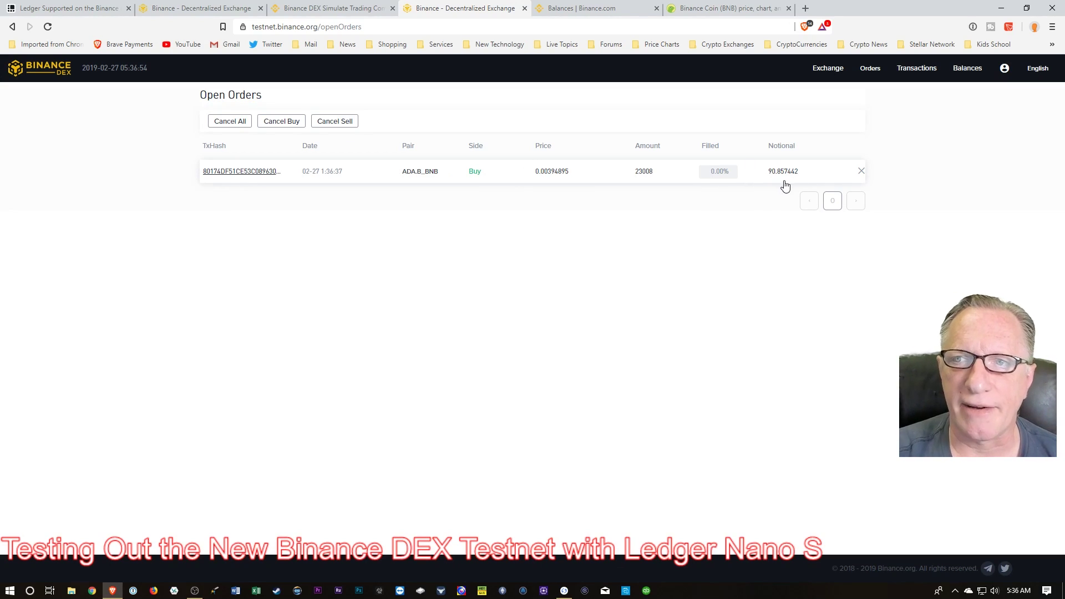
left_click(967, 68)
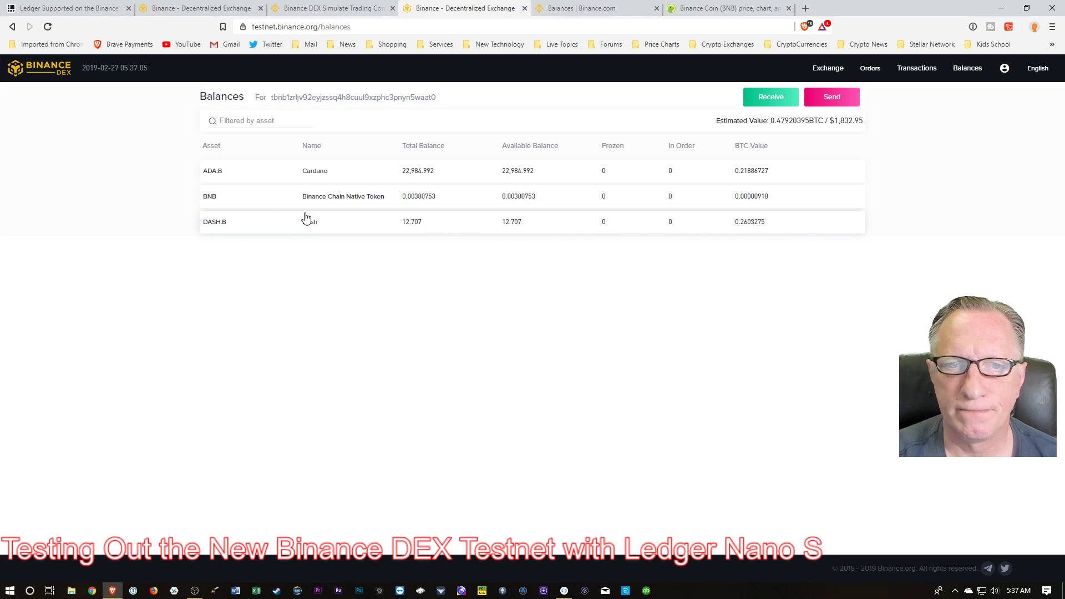
left_click_drag(329, 172, 325, 172)
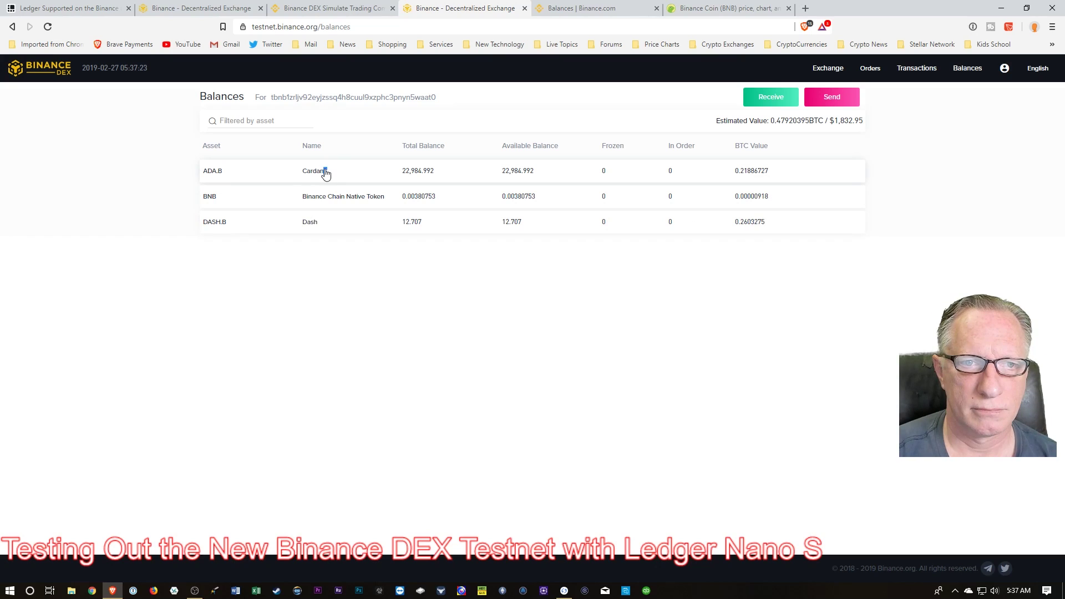
left_click(309, 199)
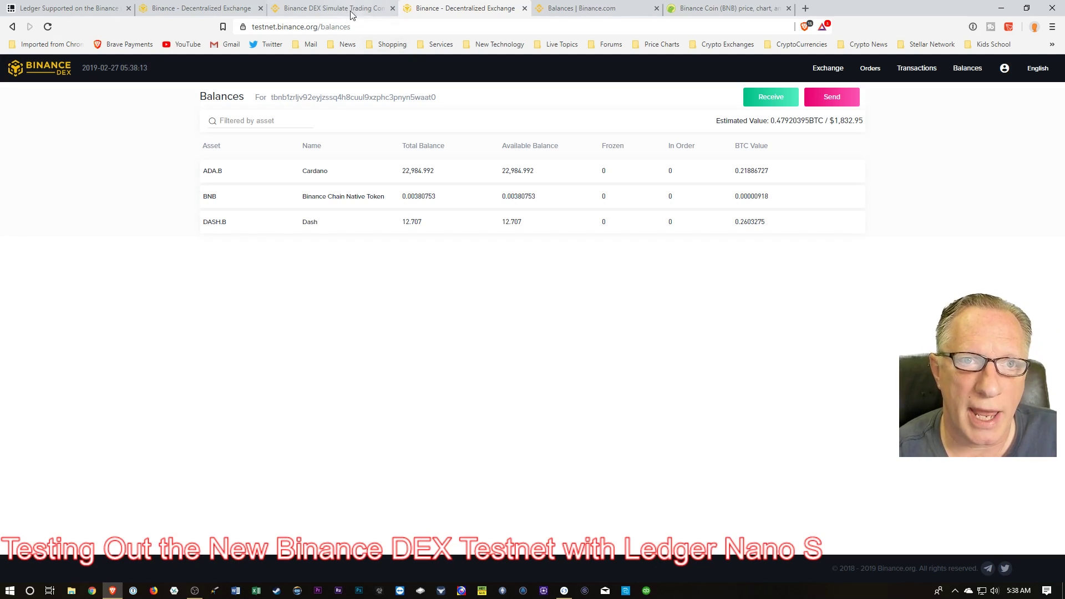
Step: Revisit the testnet activity page with the submitted address and return to the testnet wallet's balances
left_click(333, 9)
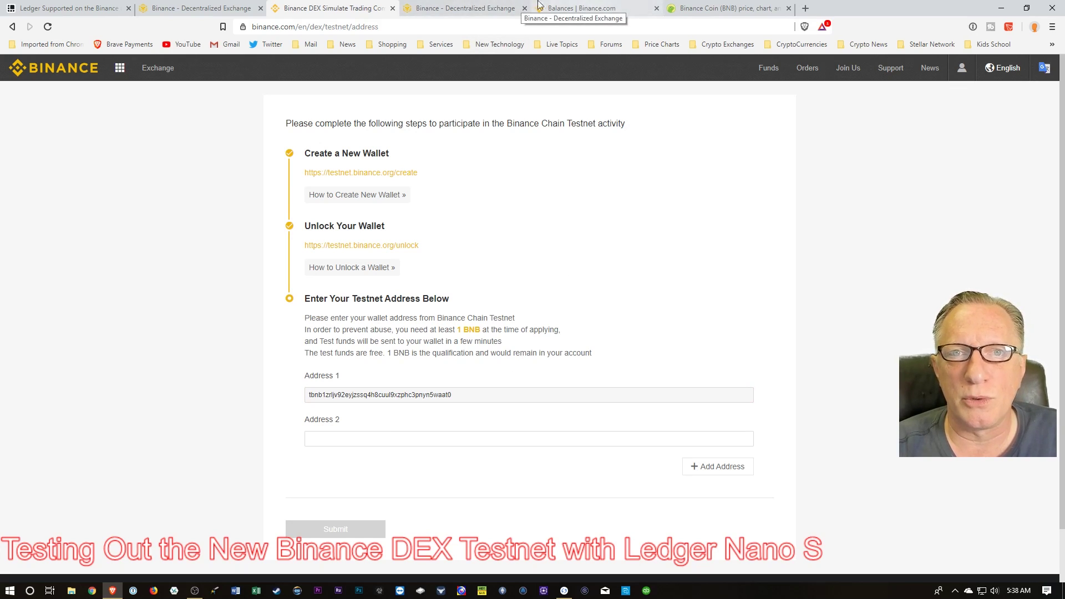
left_click(461, 7)
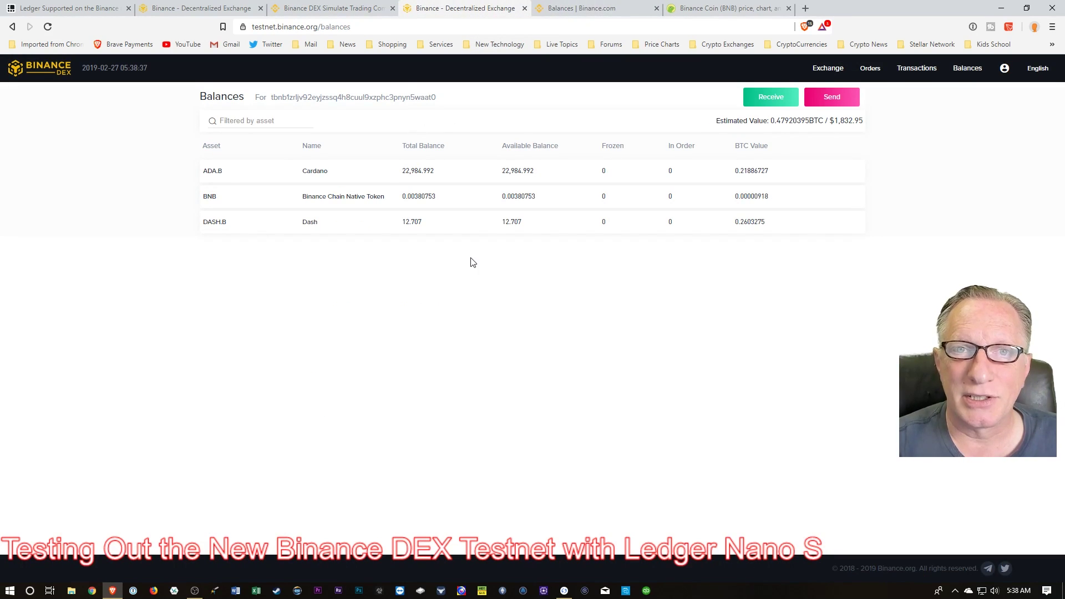